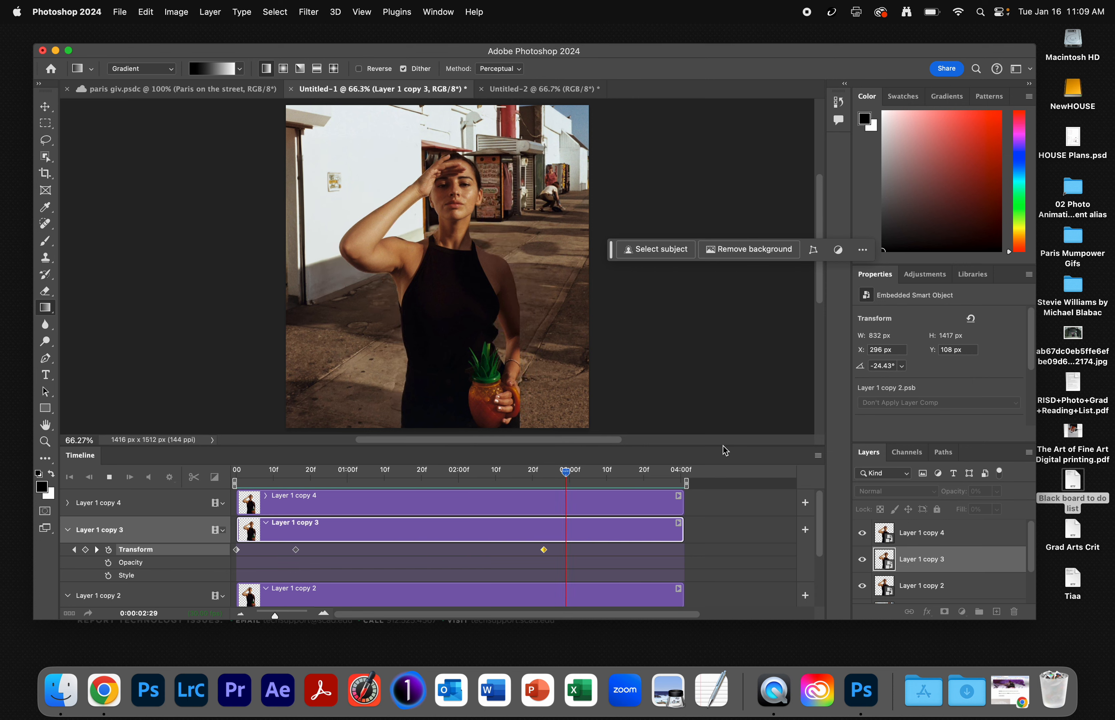
Step: Switch from the playing Untitled-1 animation to the Untitled-2 document and hide the Timeline
left_click(109, 479)
left_click(544, 88)
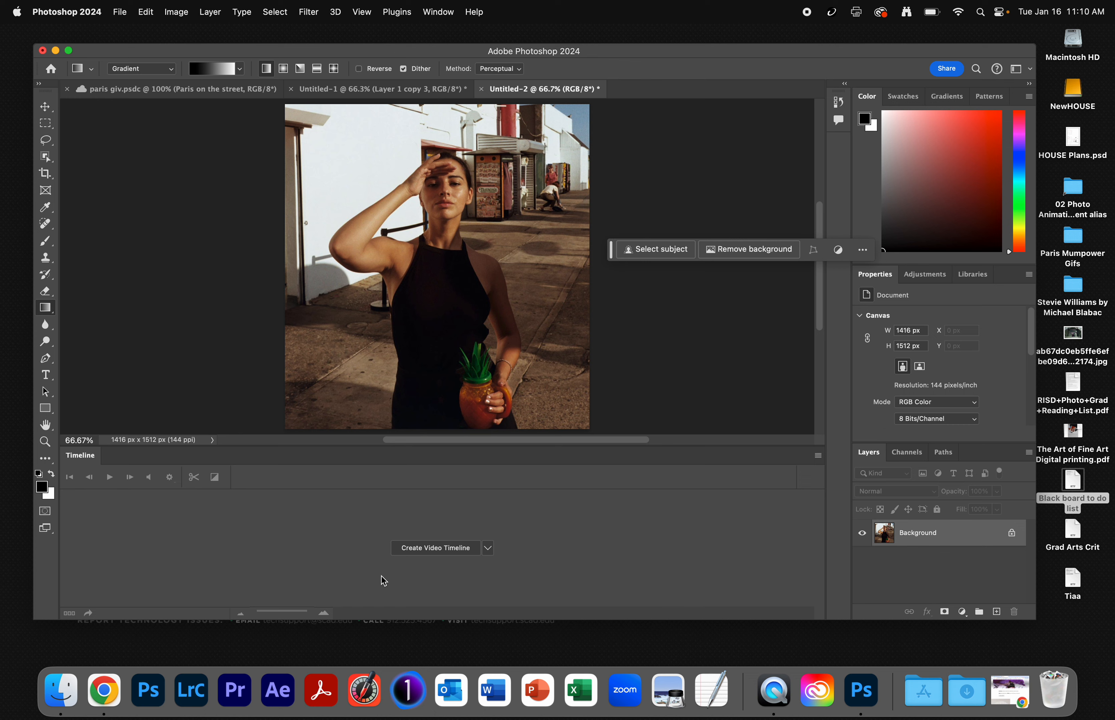
left_click(443, 14)
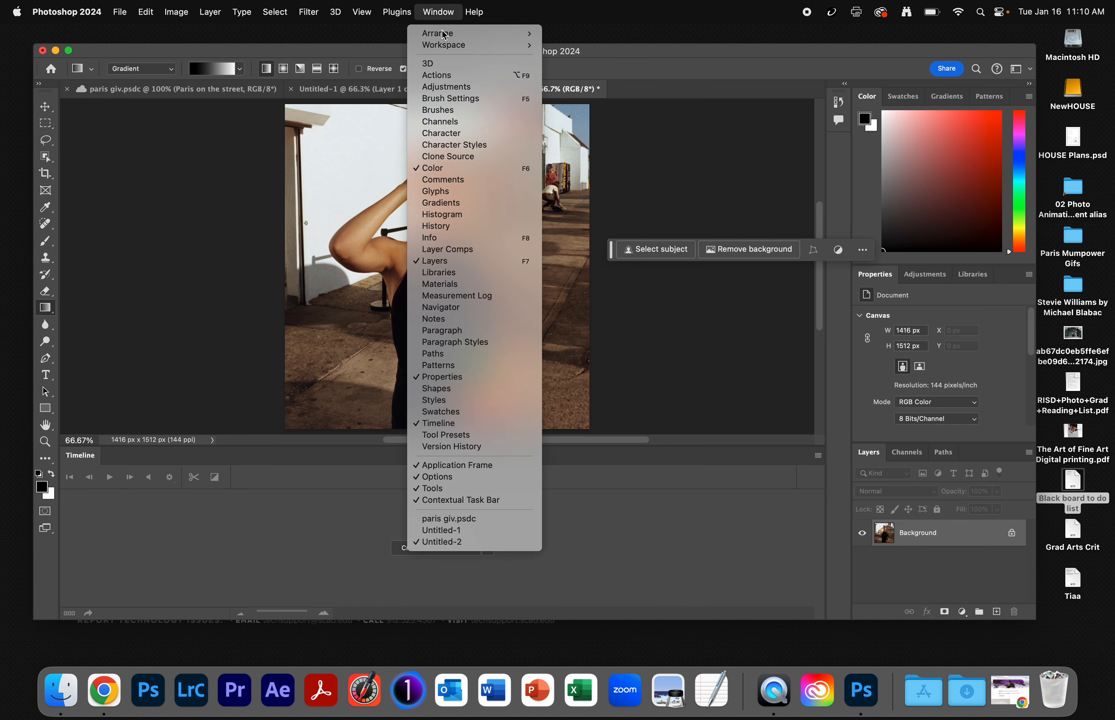
left_click(473, 423)
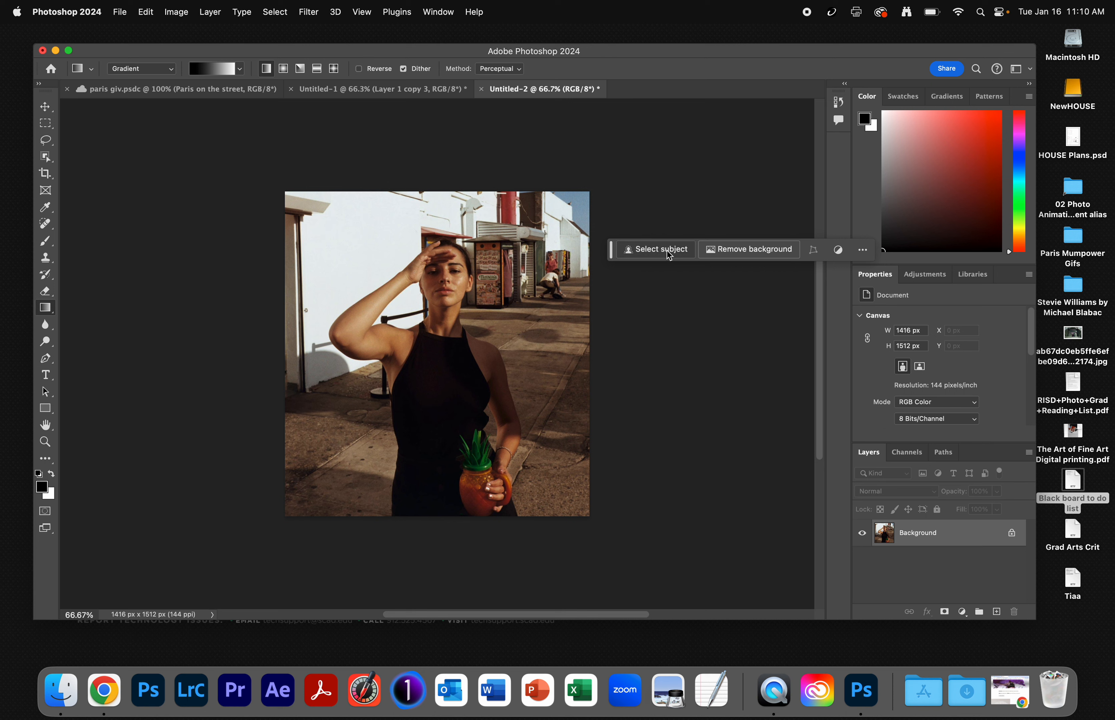
Step: Select the woman automatically as the subject and open her selection in Select and Mask
left_click(656, 250)
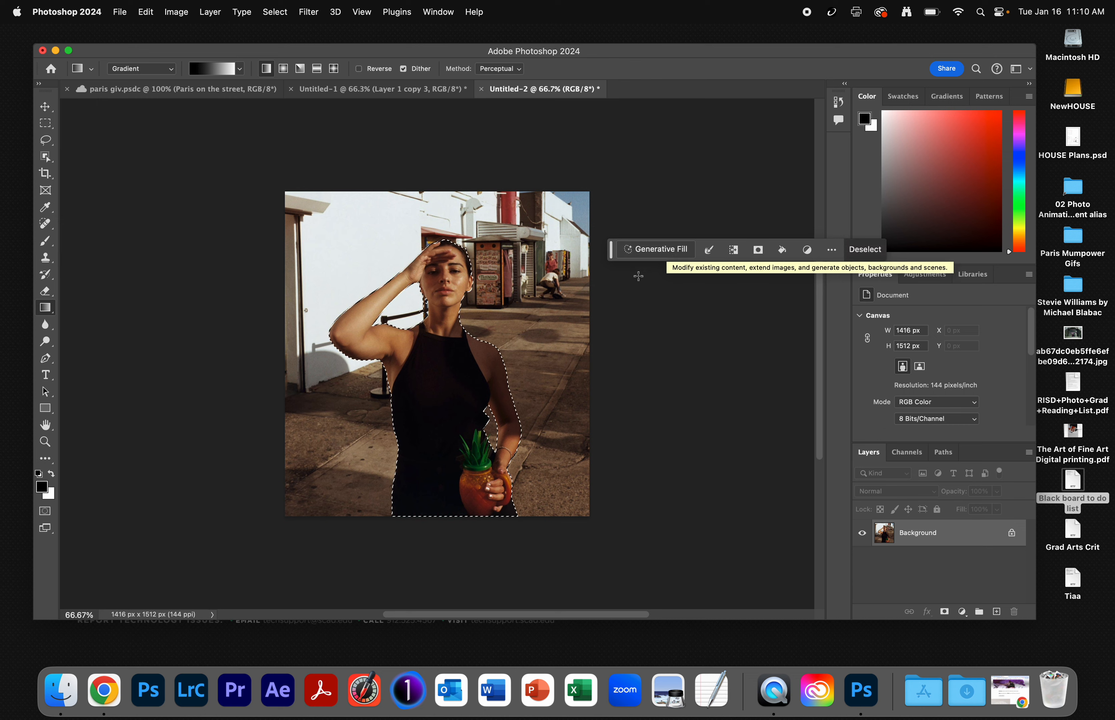
left_click(46, 442)
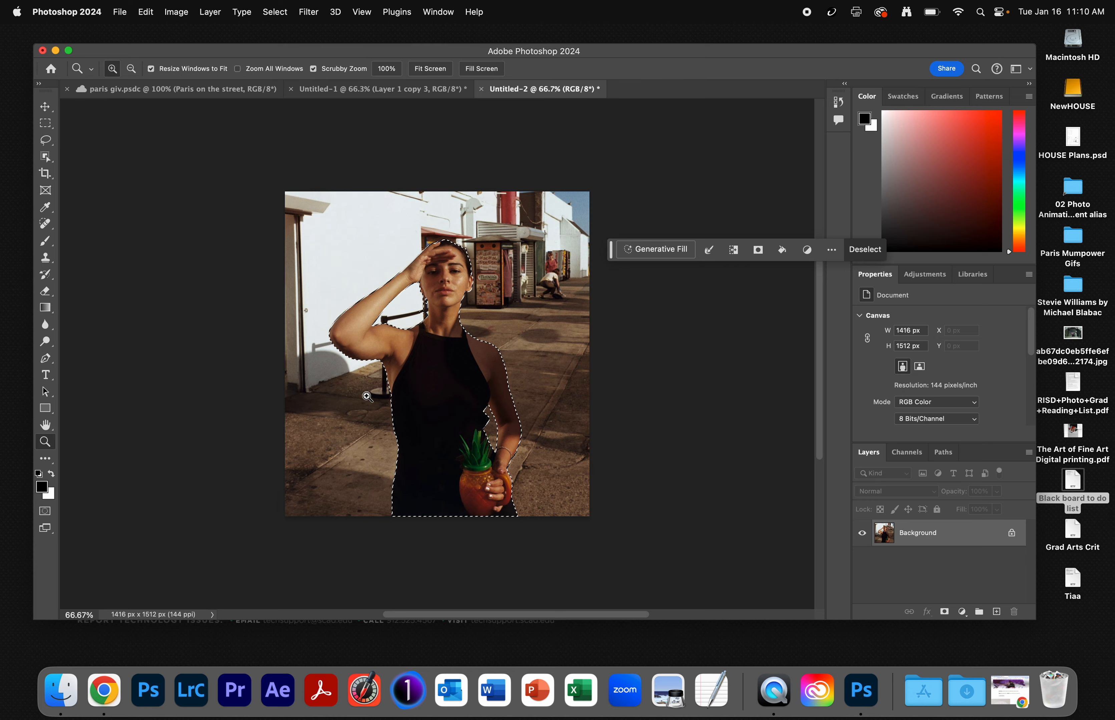
left_click(423, 320)
left_click(423, 320)
left_click(423, 320)
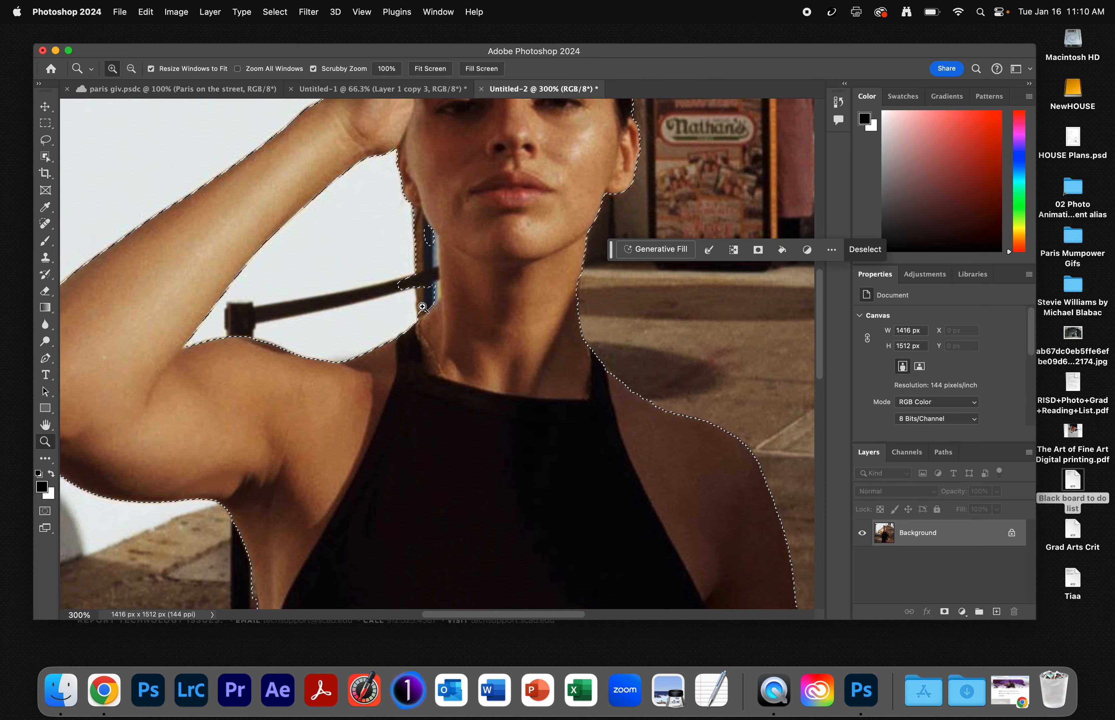
scroll(431, 267, "up", 5)
scroll(431, 267, "right", 3)
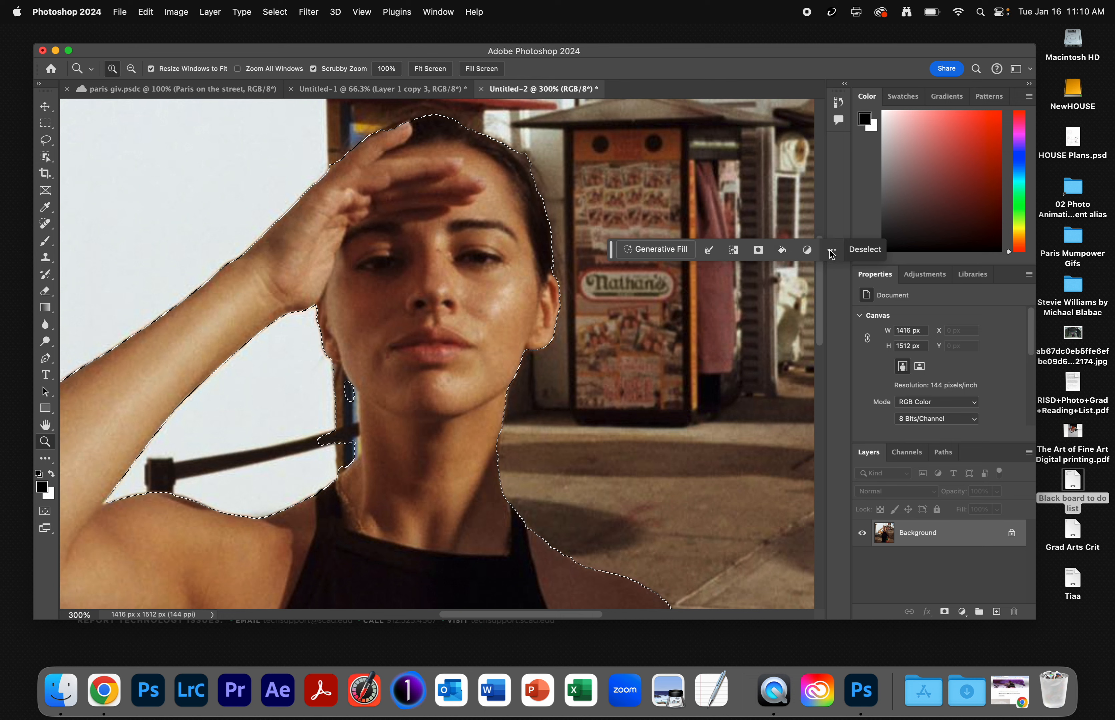
left_click(710, 251)
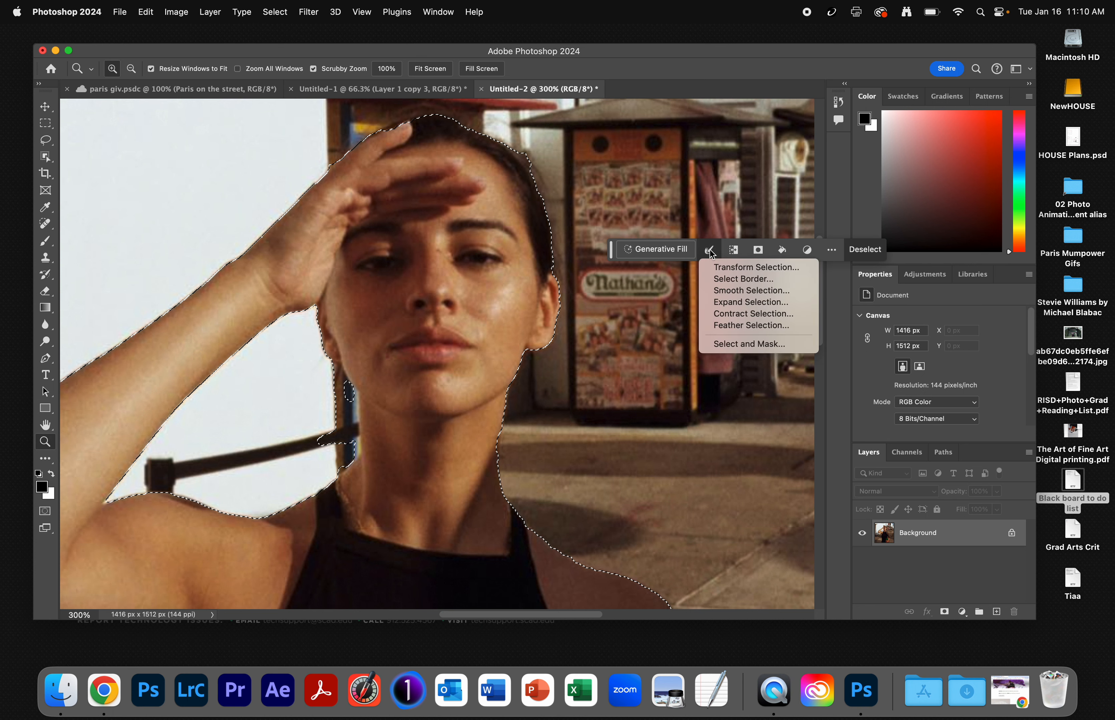
left_click(746, 348)
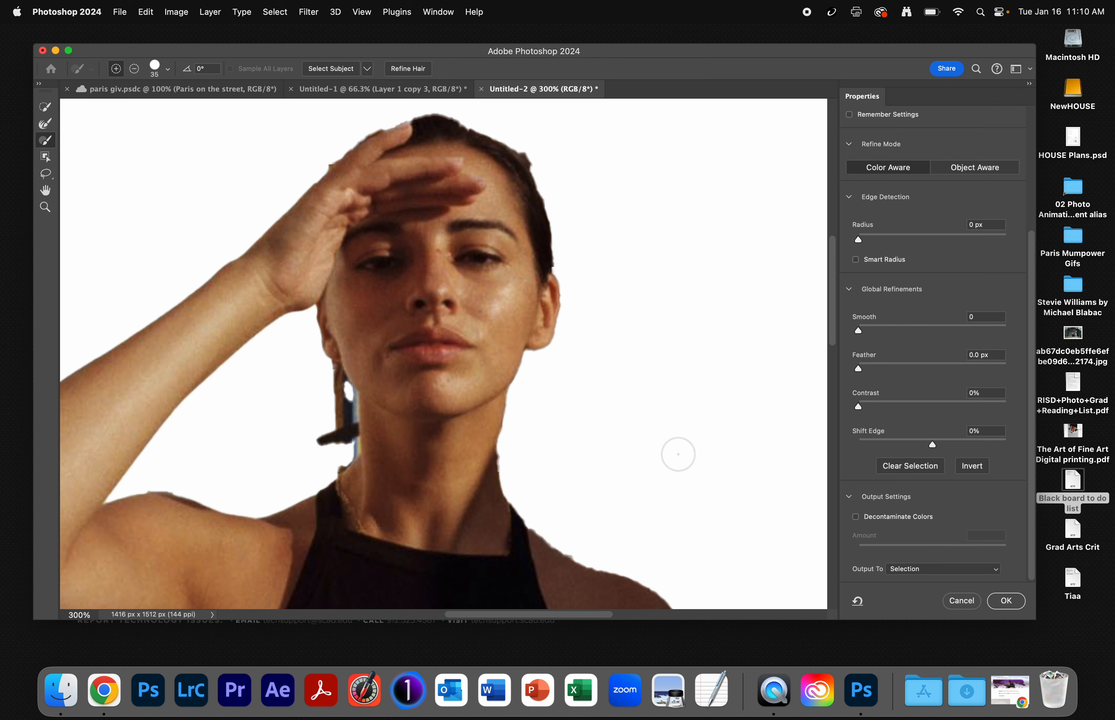
Step: Try previewing the cutout on white at 54% opacity, and as Onion Skin at 44% transparency
scroll(912, 399, "up", 5)
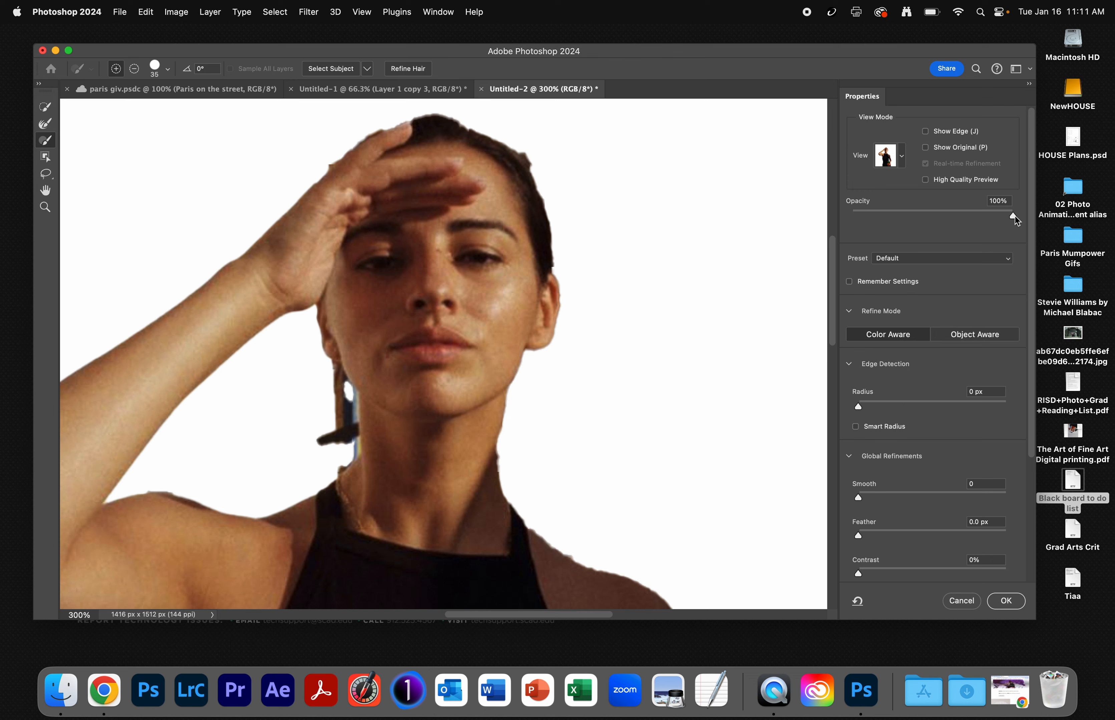
left_click_drag(1015, 216, 938, 220)
left_click(887, 156)
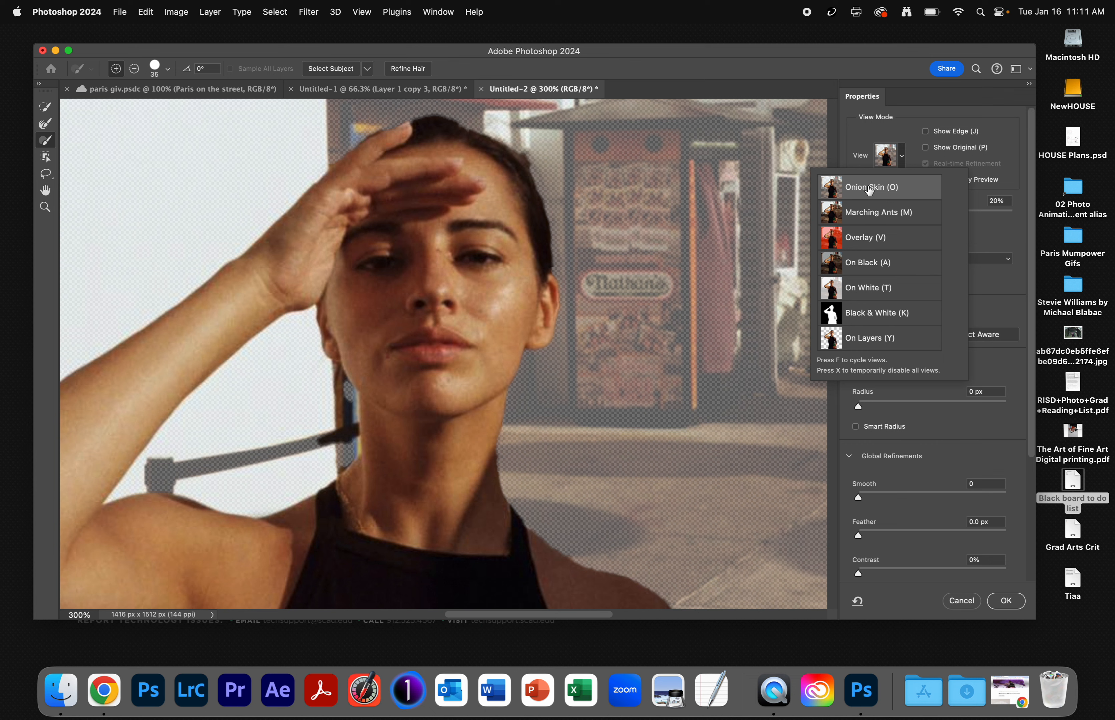
left_click(974, 239)
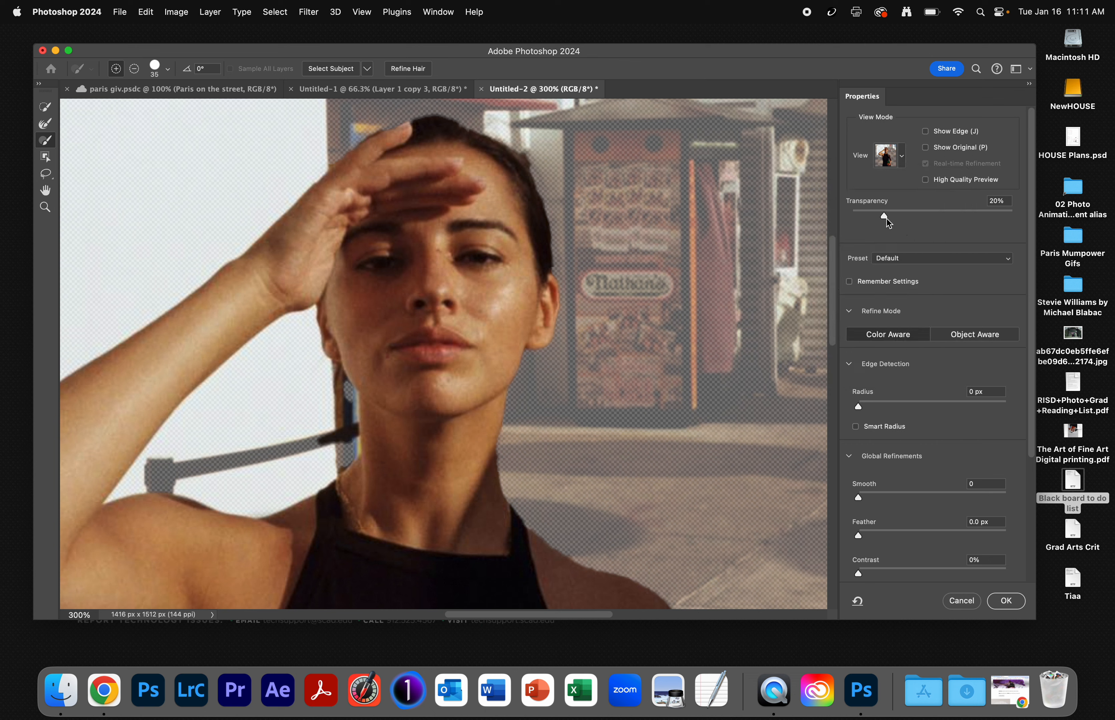
left_click_drag(884, 216, 922, 231)
Step: Set the cutout preview to On White with 86% opacity
left_click(903, 163)
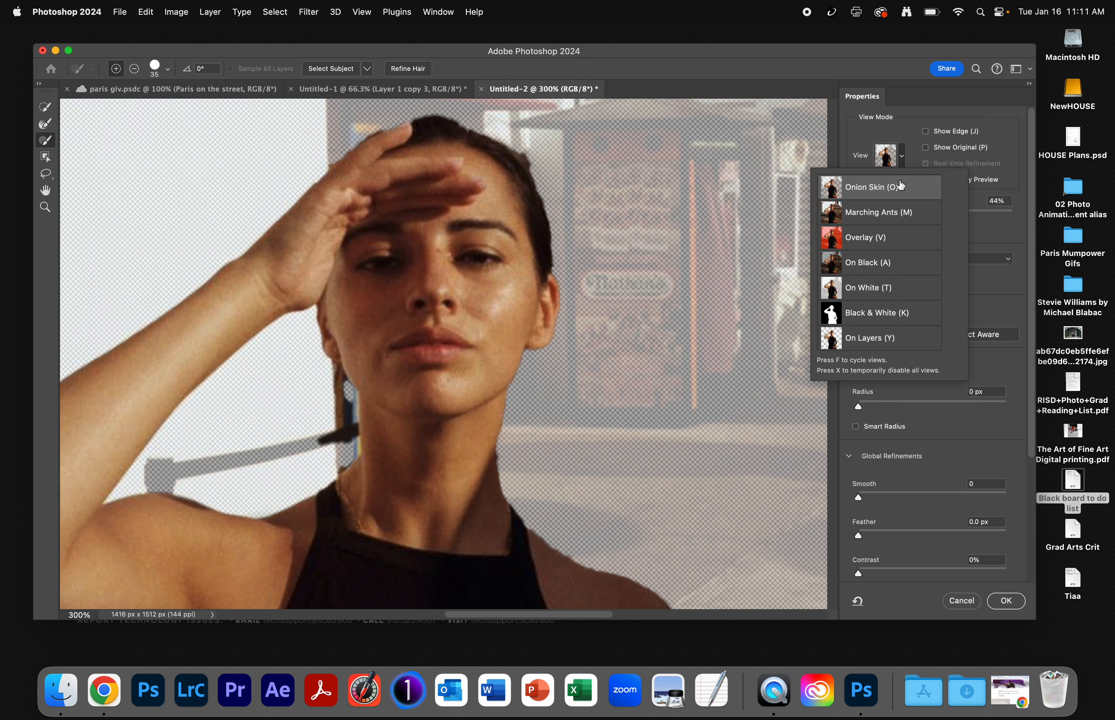
left_click(996, 233)
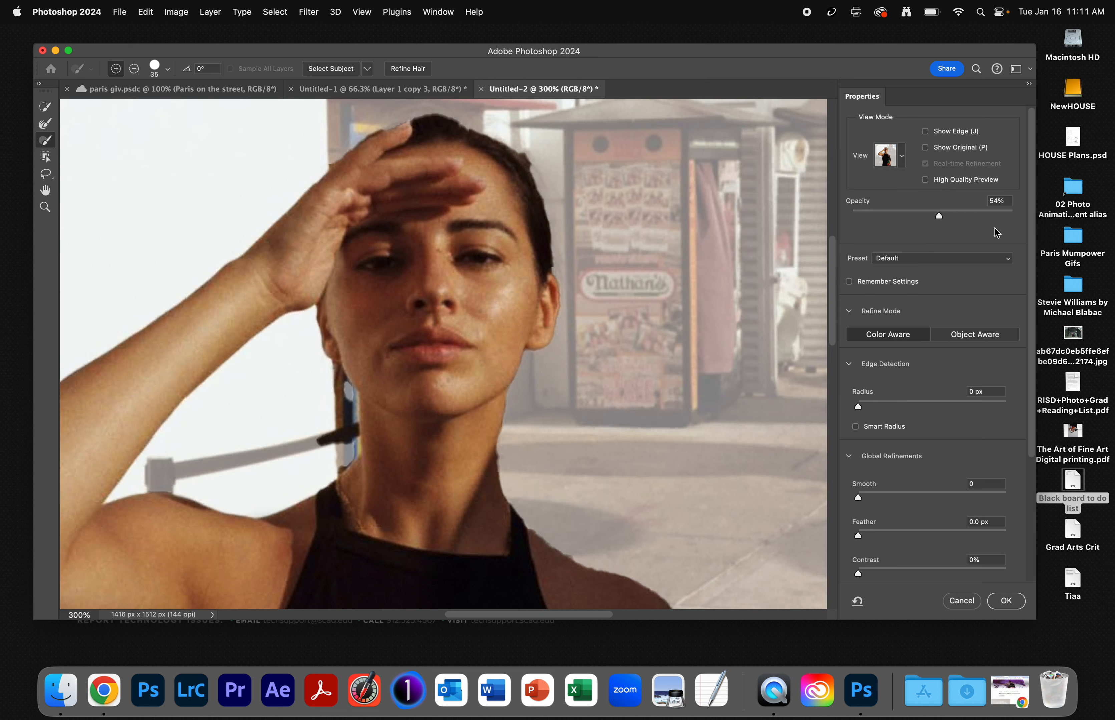
left_click_drag(941, 217, 983, 219)
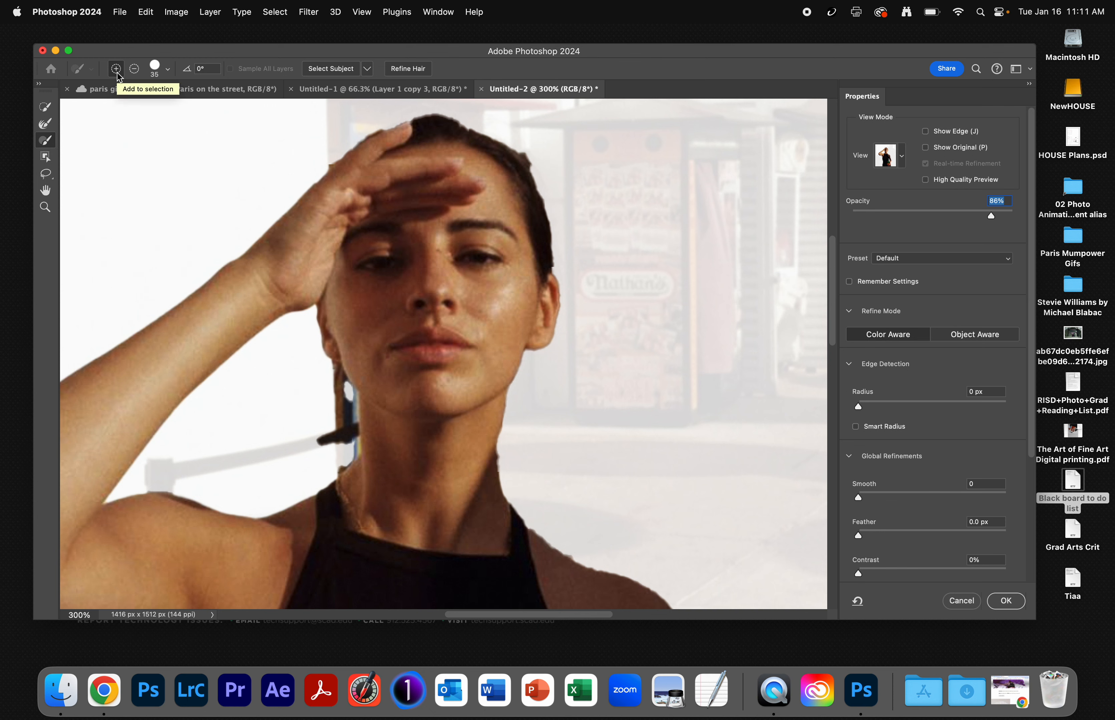
Step: Subtract the stray dark area beneath the ear and beside the neck with the brush reduced to size 15
left_click(134, 68)
mouse_move(714, 243)
left_mouse_down()
mouse_move(724, 236)
mouse_move(645, 234)
mouse_move(719, 242)
mouse_move(687, 246)
left_mouse_up()
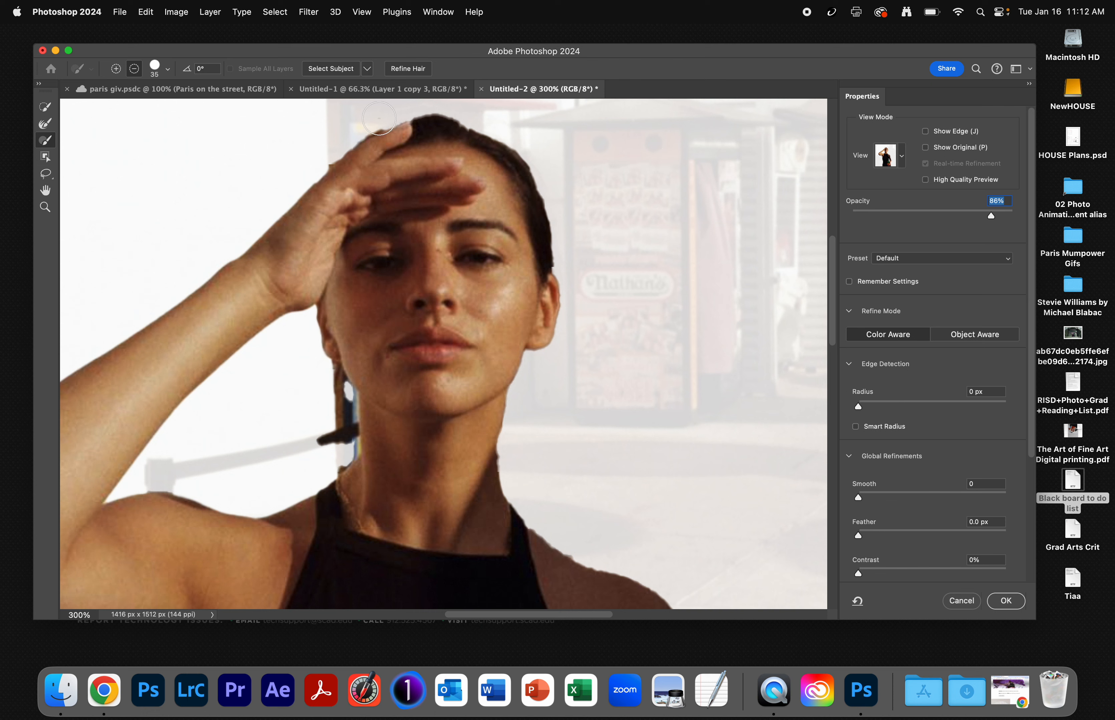
key("bracketleft")
key("bracketleft")
left_click_drag(337, 376, 340, 382)
left_click_drag(343, 388, 322, 441)
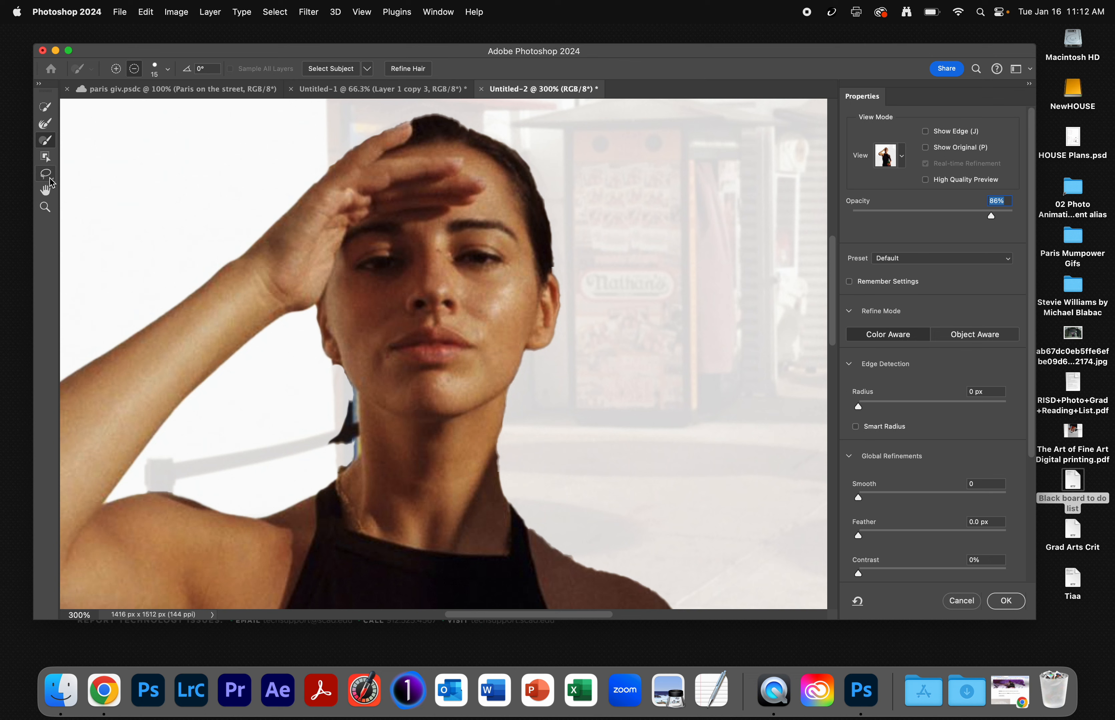
Step: Subtract the remaining background sliver beside the neck from the selection with the Lasso tool
left_click(47, 176)
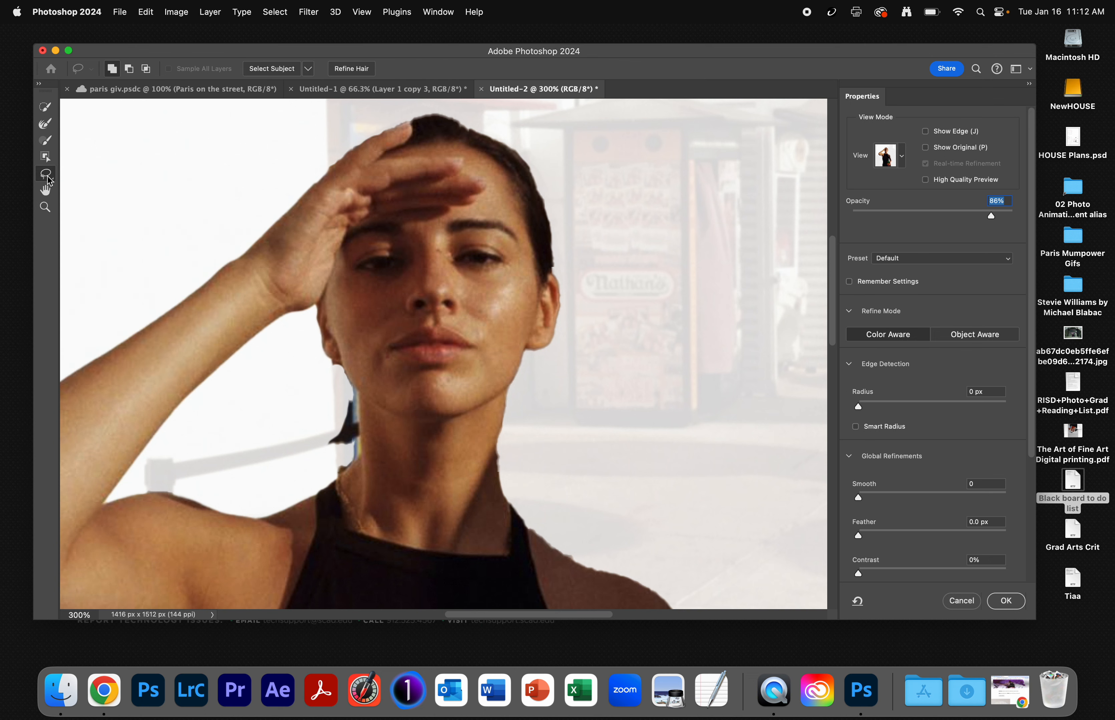
left_click(129, 71)
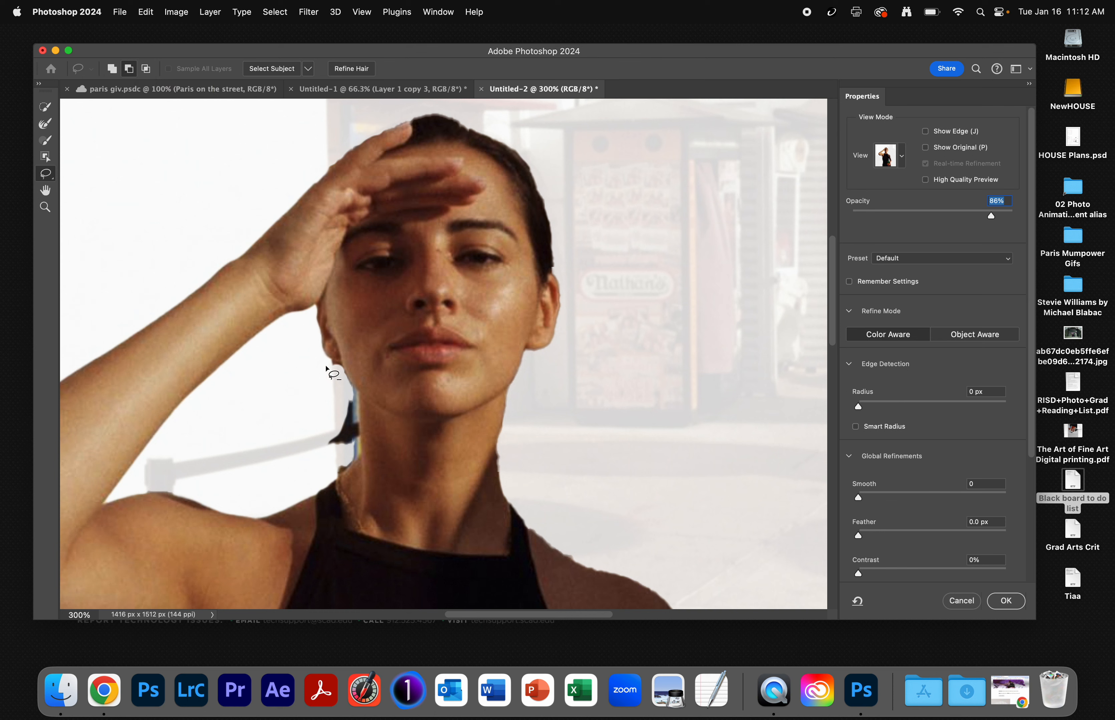
mouse_move(326, 360)
left_mouse_down()
mouse_move(341, 365)
mouse_move(360, 414)
mouse_move(355, 461)
mouse_move(331, 473)
mouse_move(312, 416)
mouse_move(327, 360)
left_mouse_up()
Step: Check the cutout's edges down to the jar and output the refined selection as a New Layer with Layer Mask
scroll(577, 524, "down", 15)
scroll(578, 525, "up", 10)
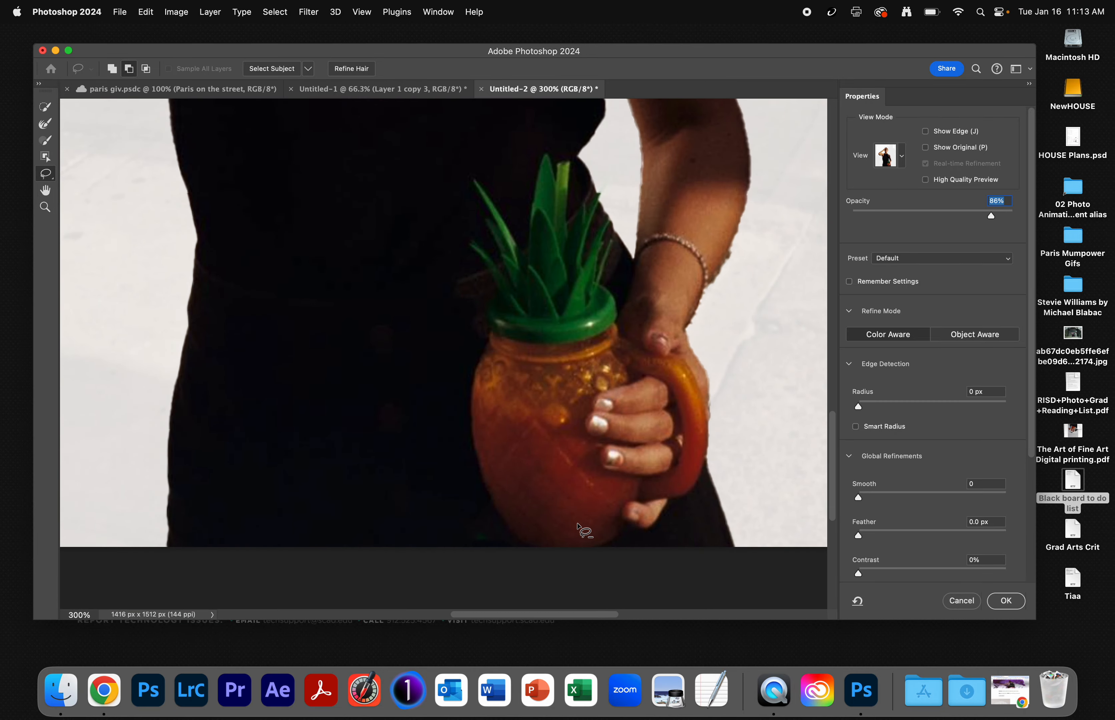
scroll(577, 528, "up", 10)
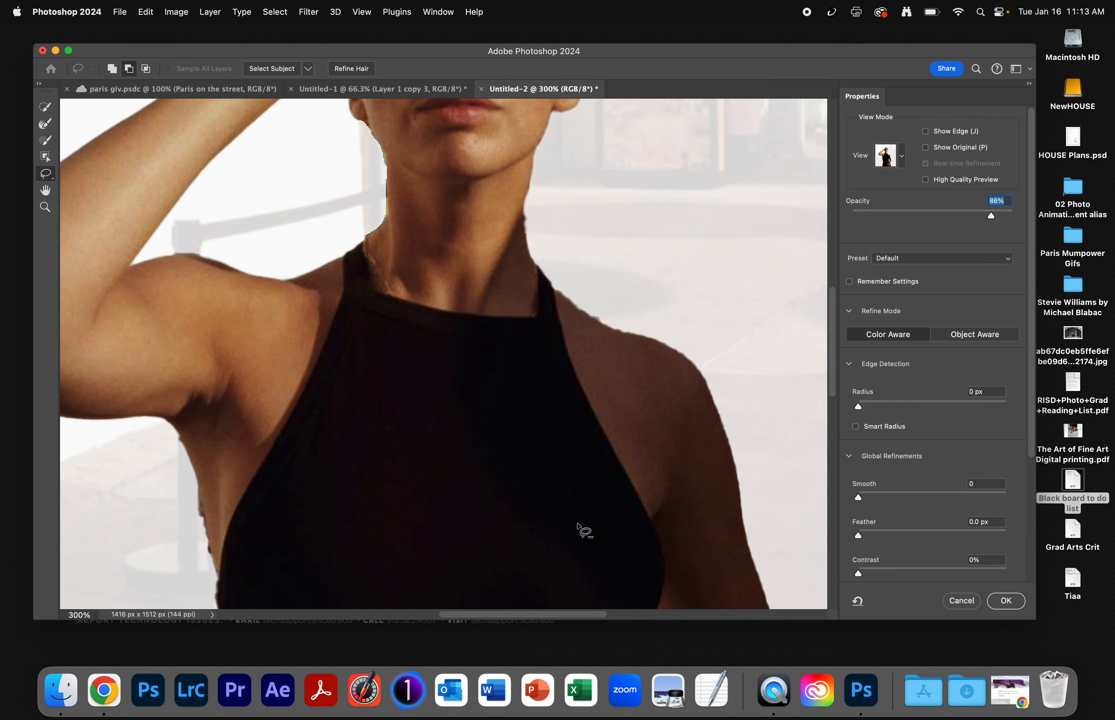
scroll(577, 529, "up", 3)
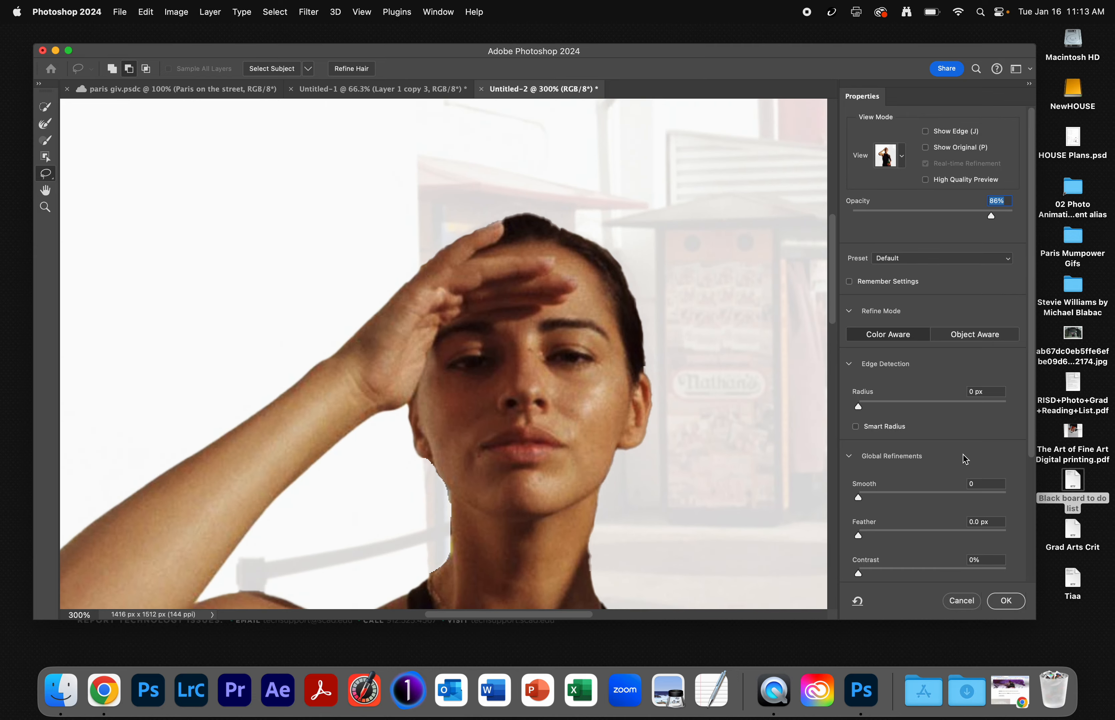
scroll(956, 464, "down", 5)
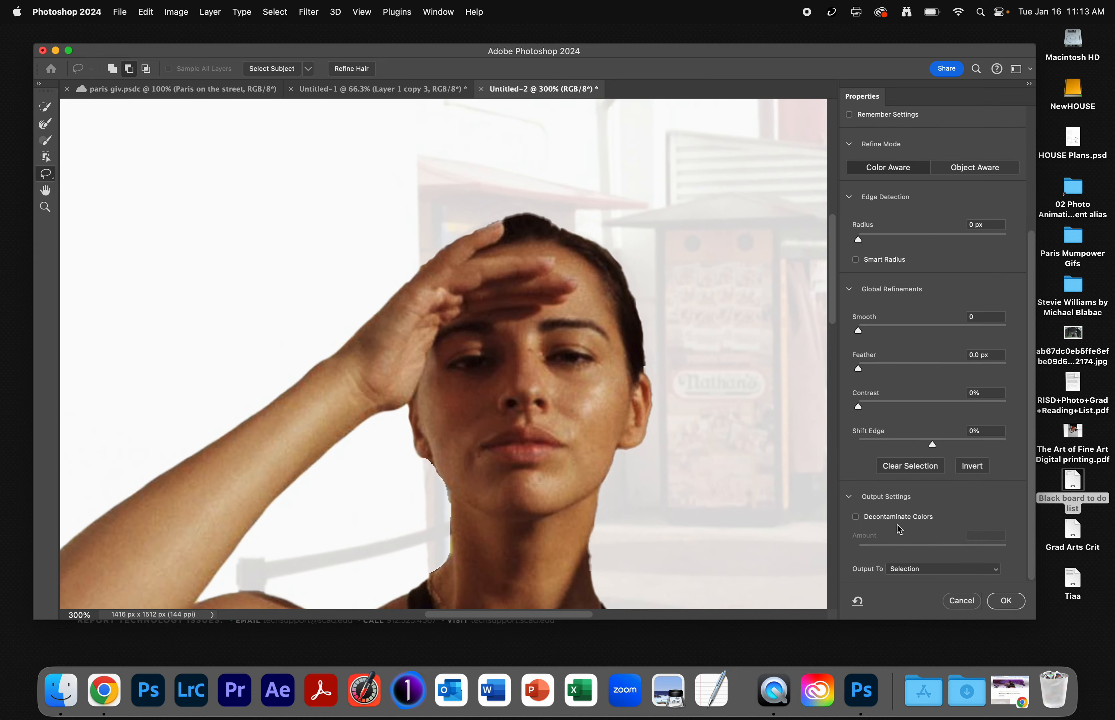
left_click(993, 569)
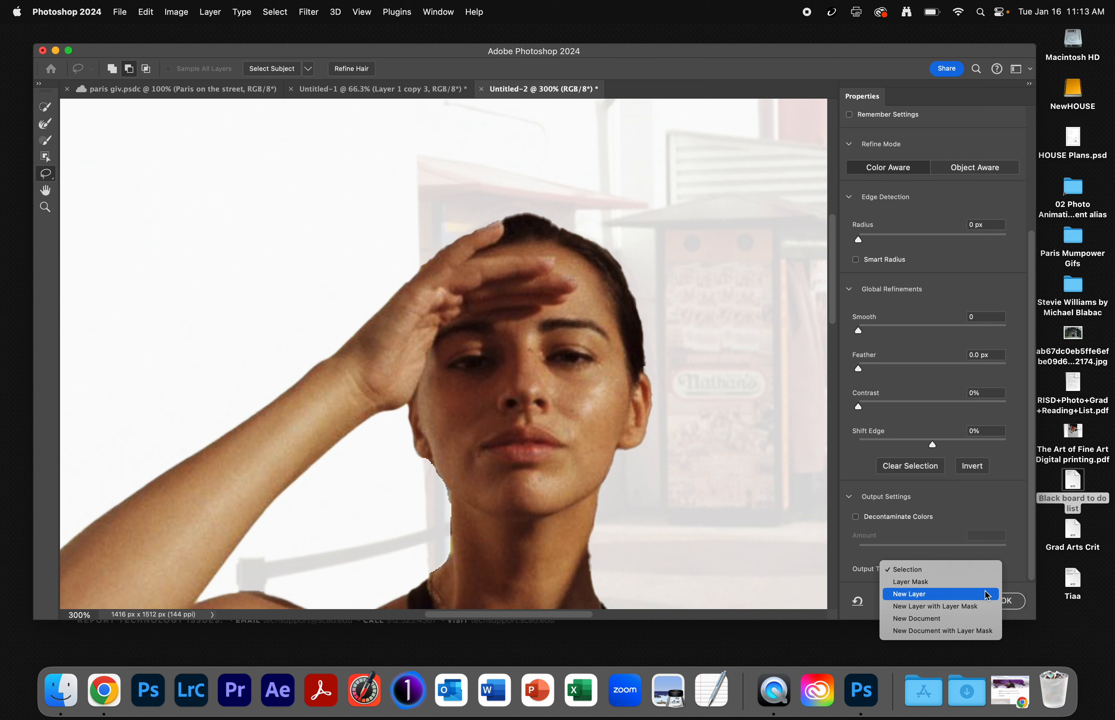
left_click(982, 608)
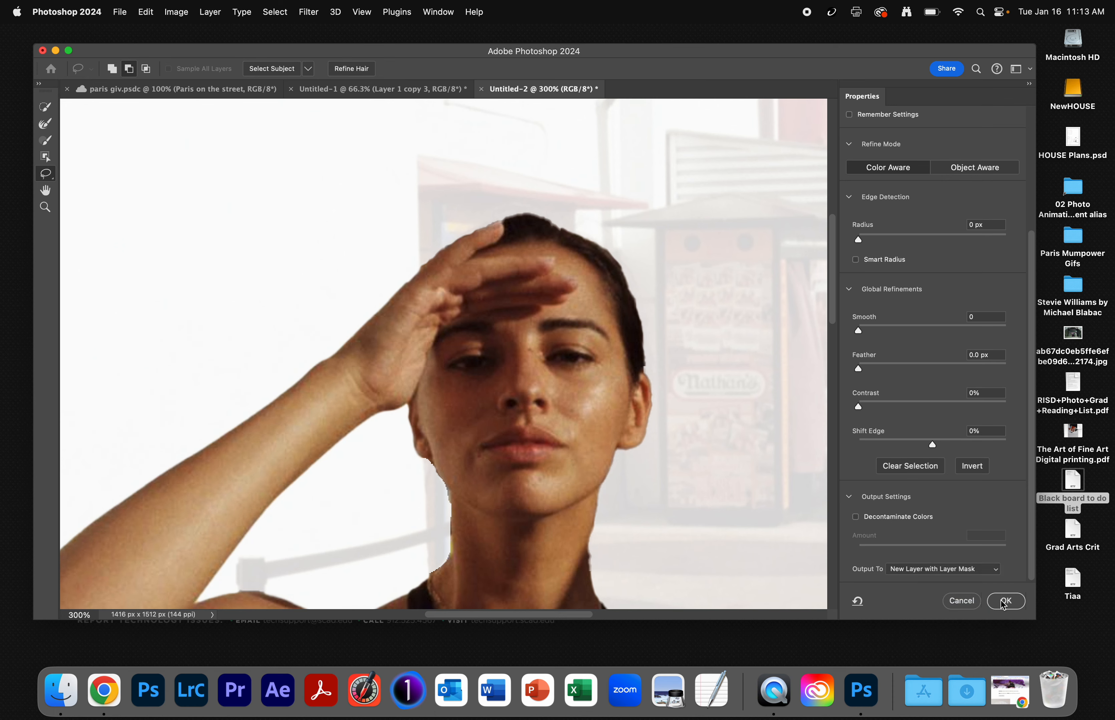
left_click(1002, 604)
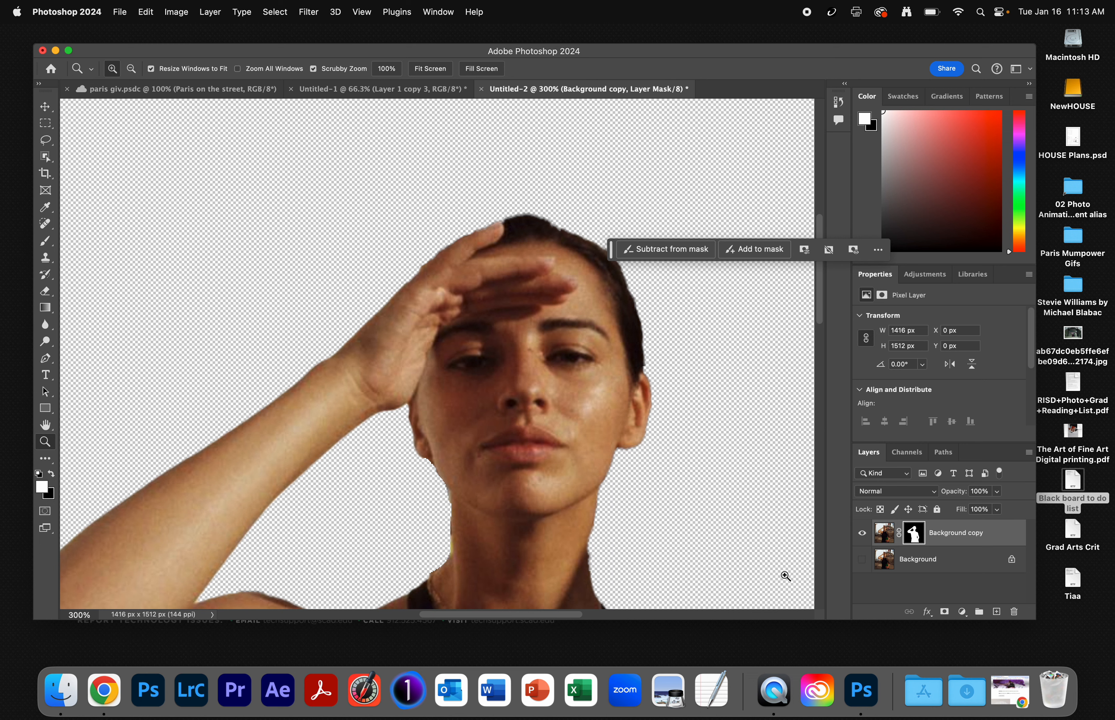
Step: Show the original Background layer and hide the masked Background copy layer
double_click(46, 426)
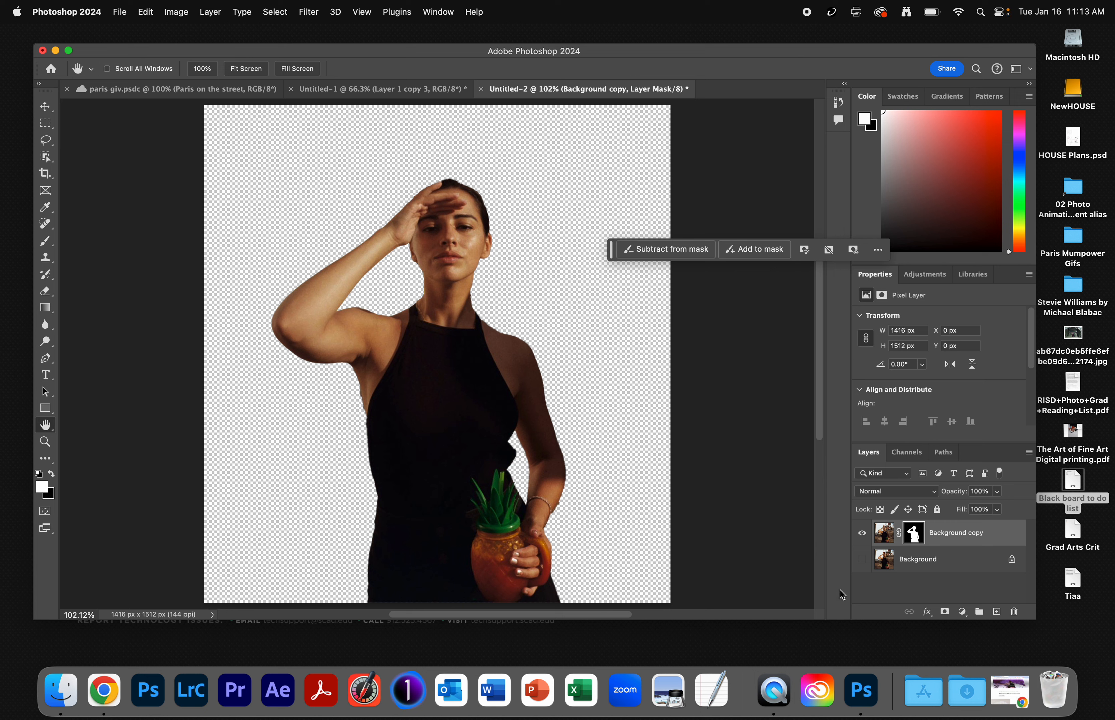
left_click(860, 564)
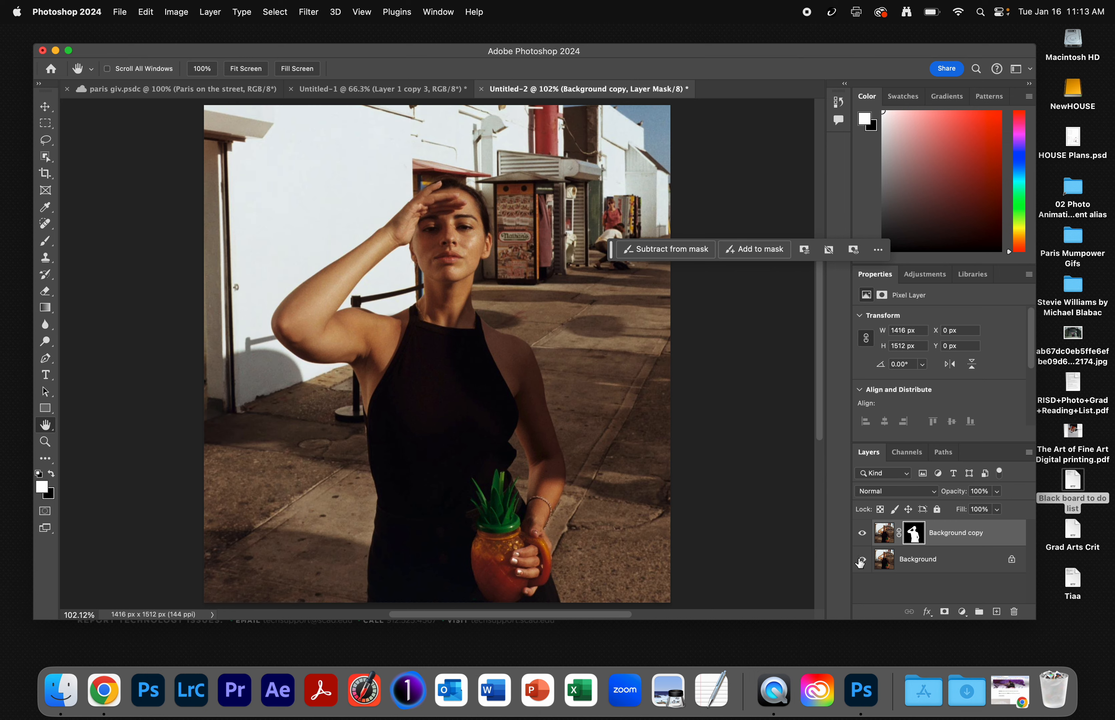
left_click(862, 534)
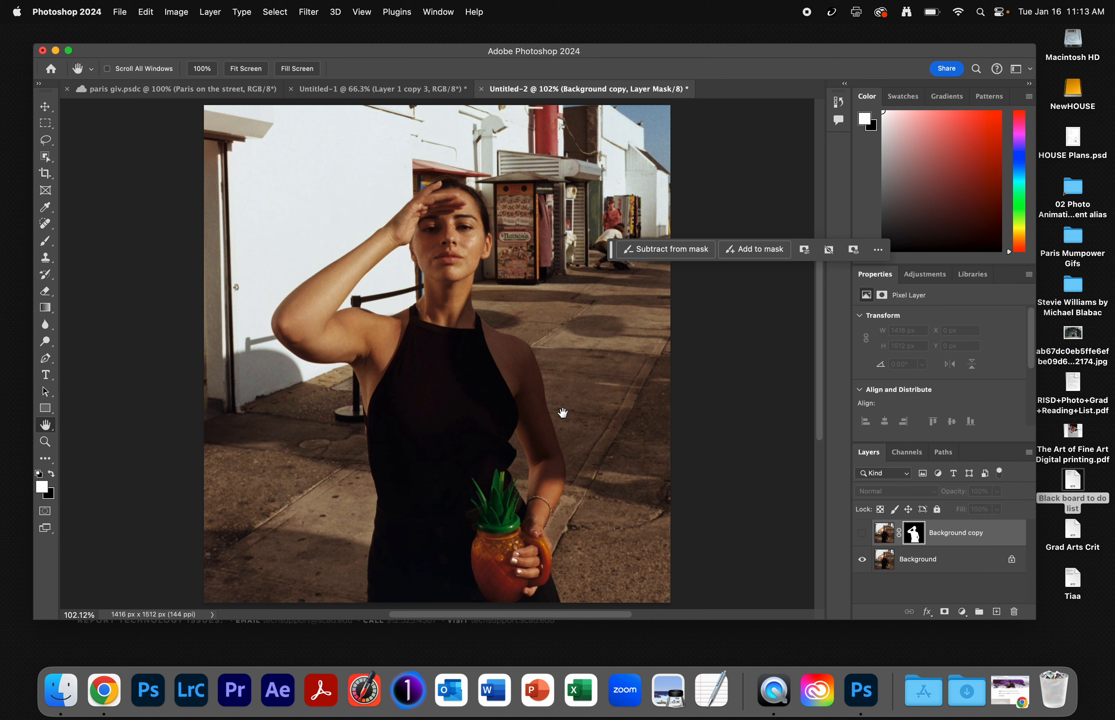
Step: Draw a loose lasso selection around the whole woman, down to the image's lower edge
left_click(47, 146)
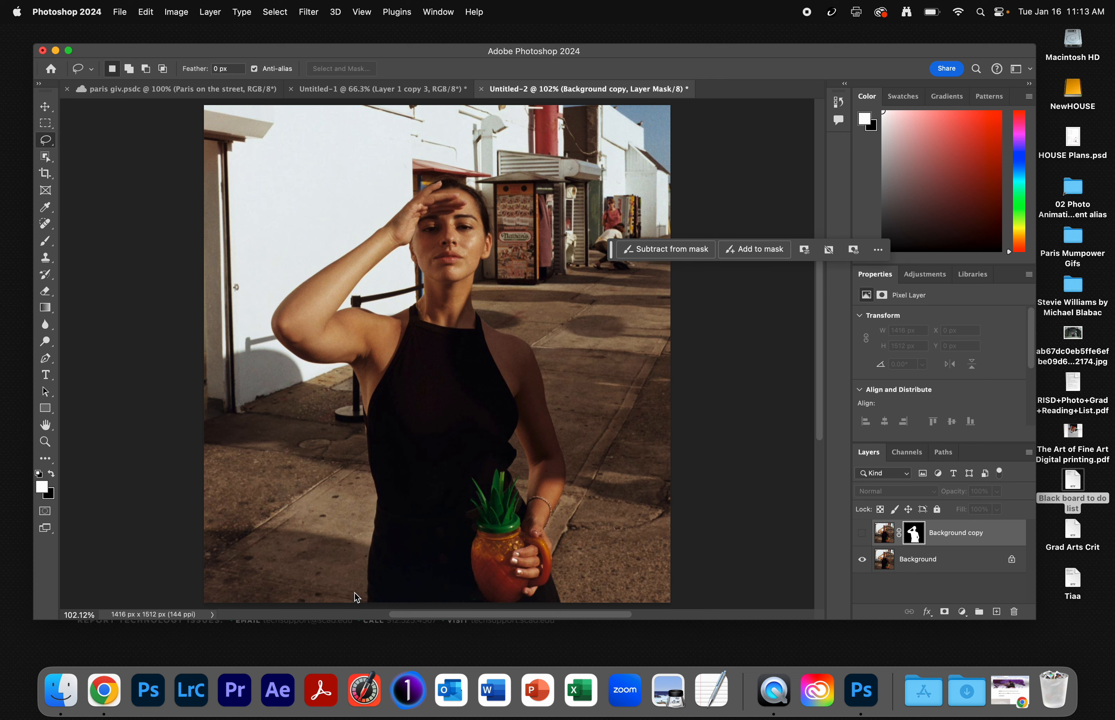
scroll(355, 561, "left", 10)
scroll(474, 542, "right", 10)
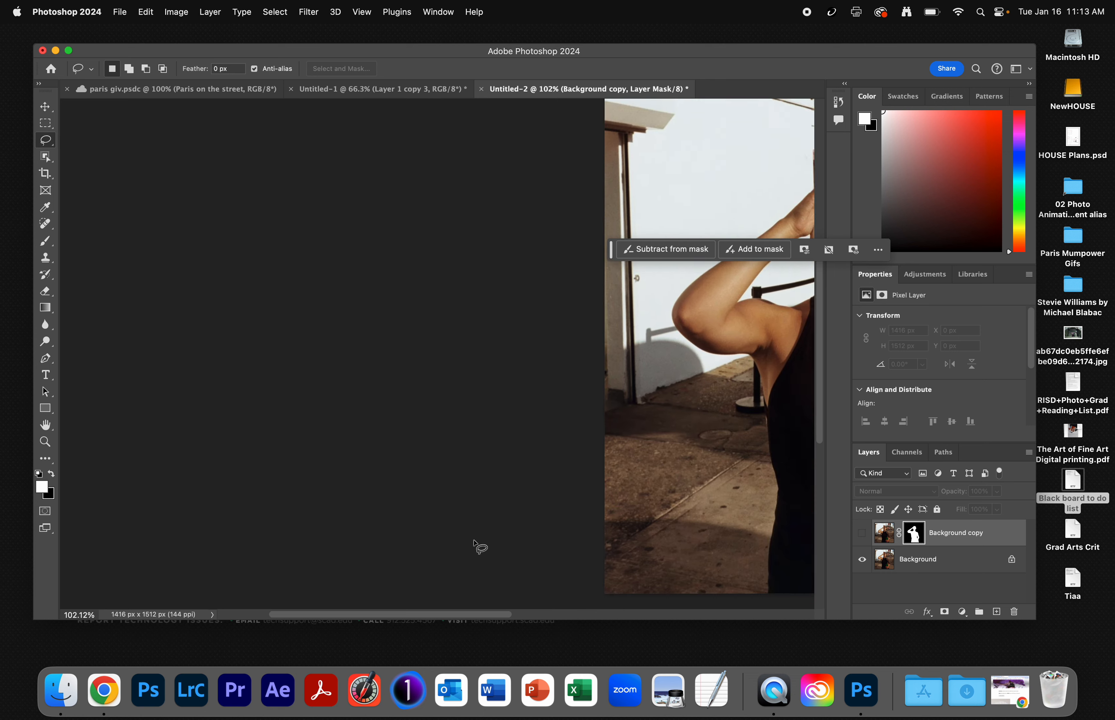
scroll(474, 543, "right", 10)
scroll(398, 412, "left", 6)
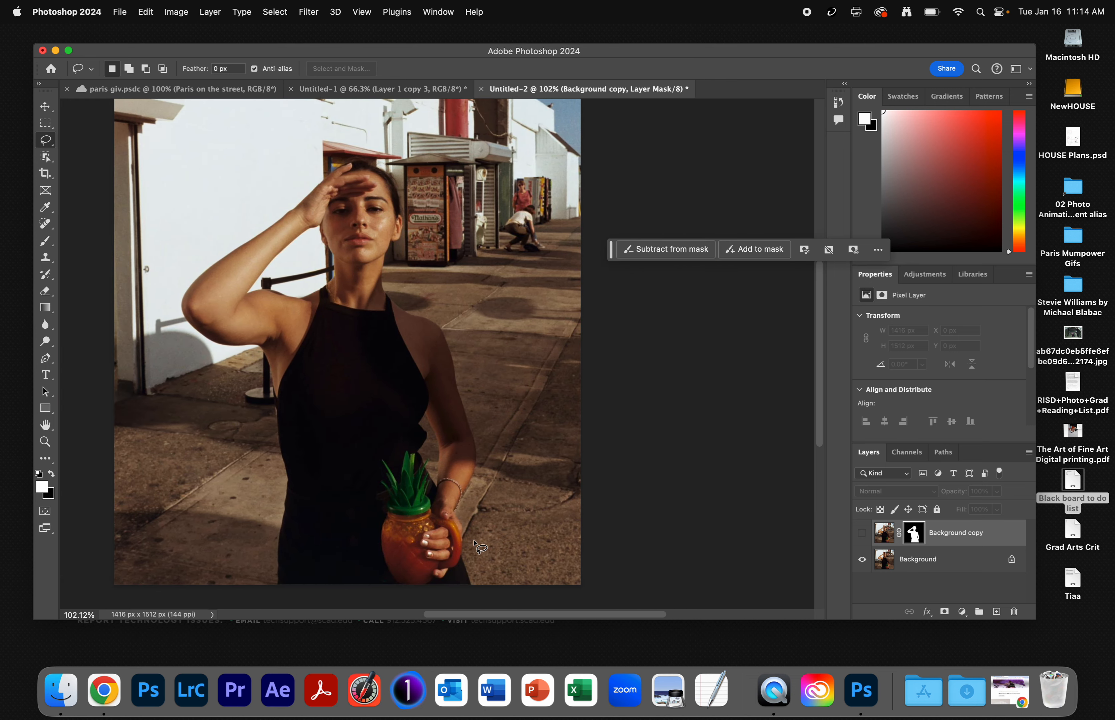
mouse_move(332, 156)
left_mouse_down()
mouse_move(321, 179)
mouse_move(213, 249)
mouse_move(178, 295)
mouse_move(182, 316)
mouse_move(249, 384)
mouse_move(281, 604)
mouse_move(475, 625)
mouse_move(488, 610)
left_mouse_up()
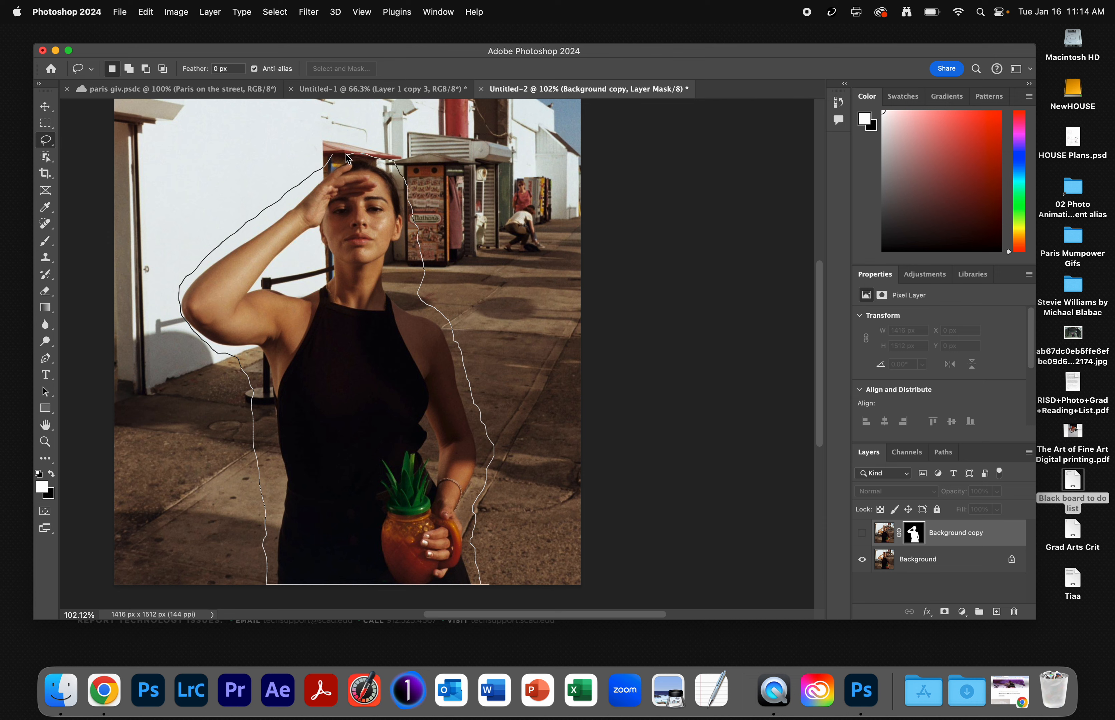
left_click_drag(328, 159, 329, 156)
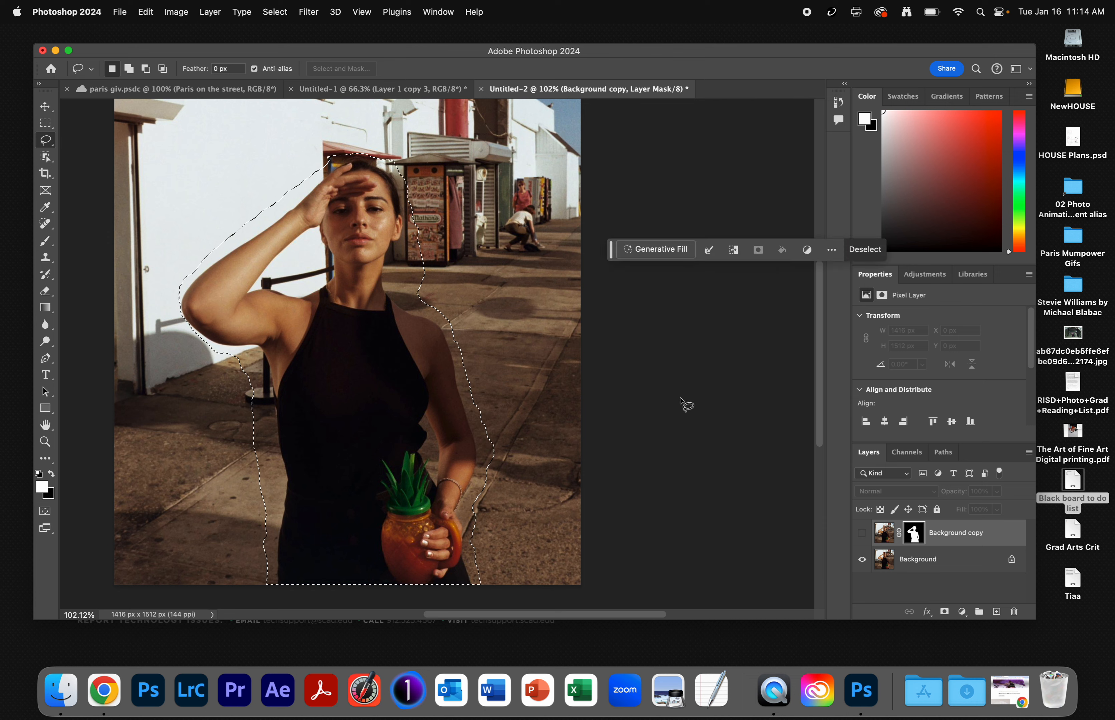
Step: Run Generative Fill without a prompt on the lasso selection to remove the woman from the street scene
left_click(657, 253)
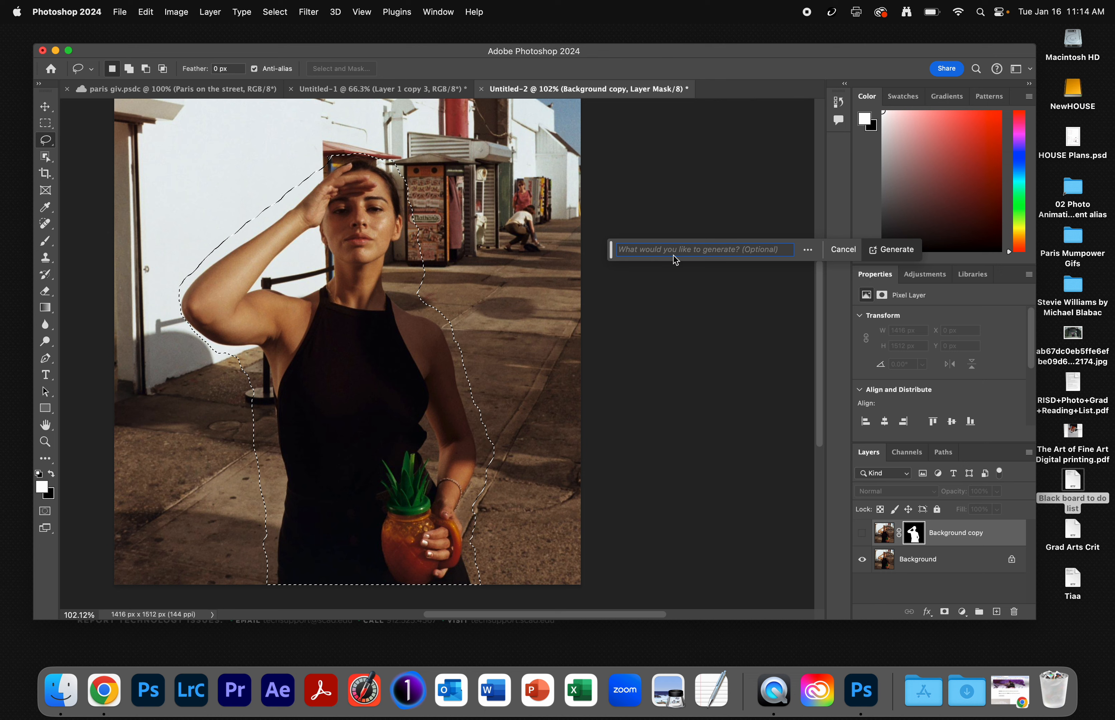
left_click(908, 255)
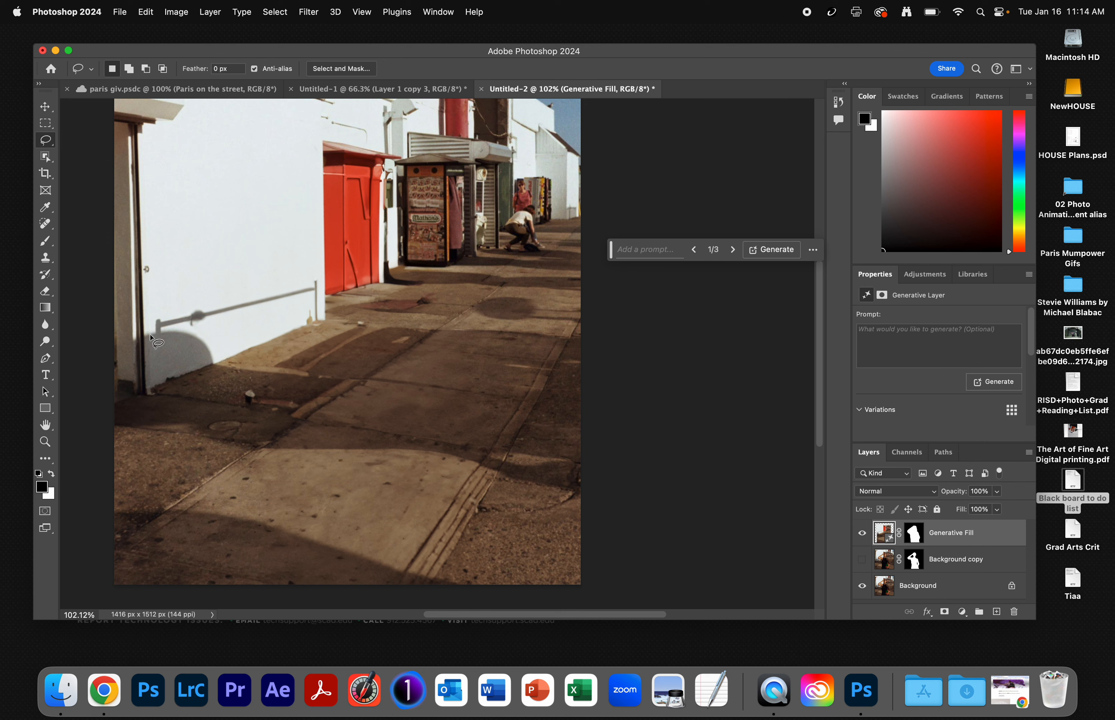
Step: Lasso the railing shadow on the white wall and remove it with Generative Fill, leaving the prompt empty
mouse_move(151, 335)
left_mouse_down()
mouse_move(311, 337)
mouse_move(328, 319)
mouse_move(319, 275)
mouse_move(178, 283)
mouse_move(152, 334)
left_mouse_up()
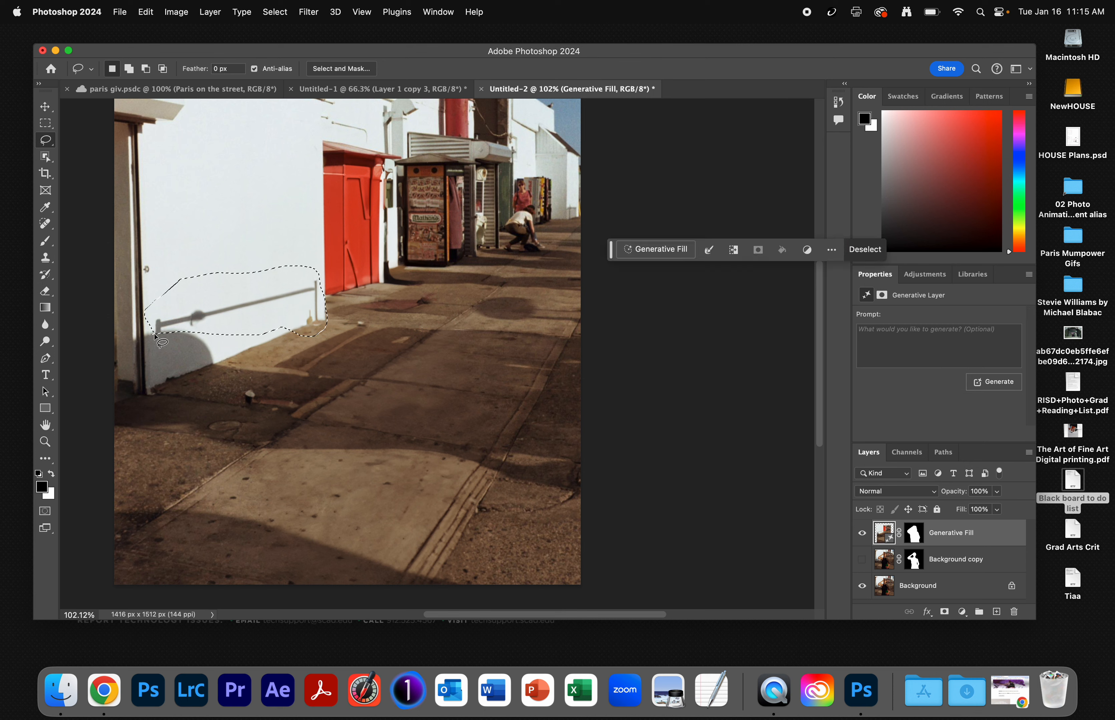
left_click(672, 253)
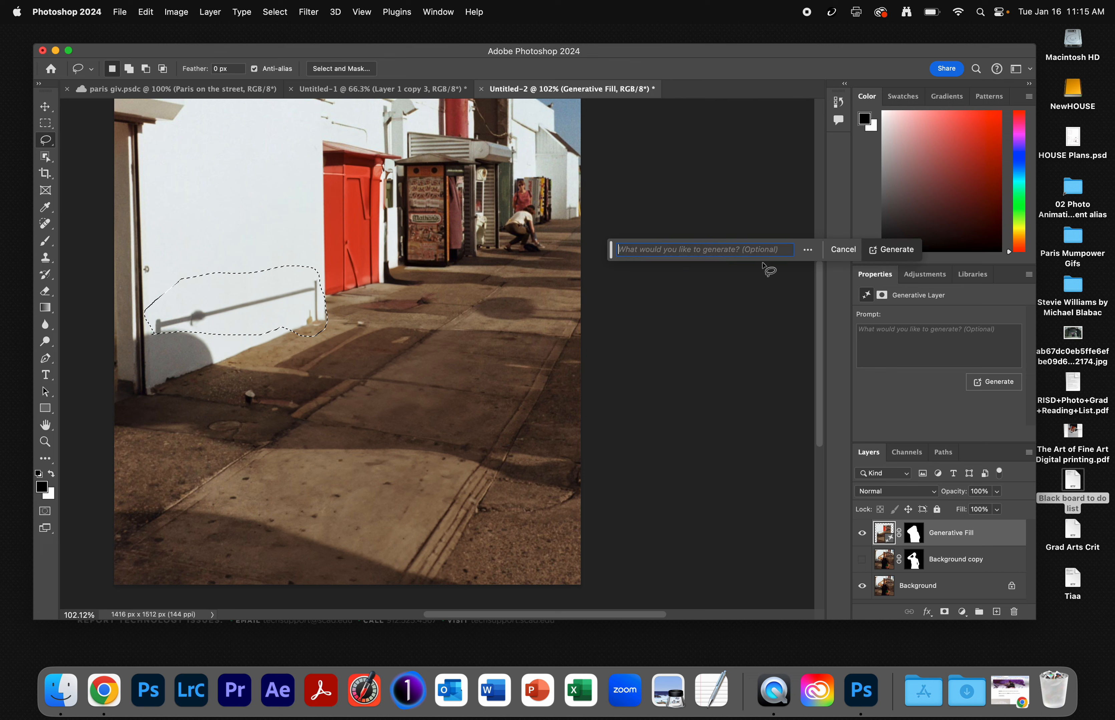
left_click(891, 250)
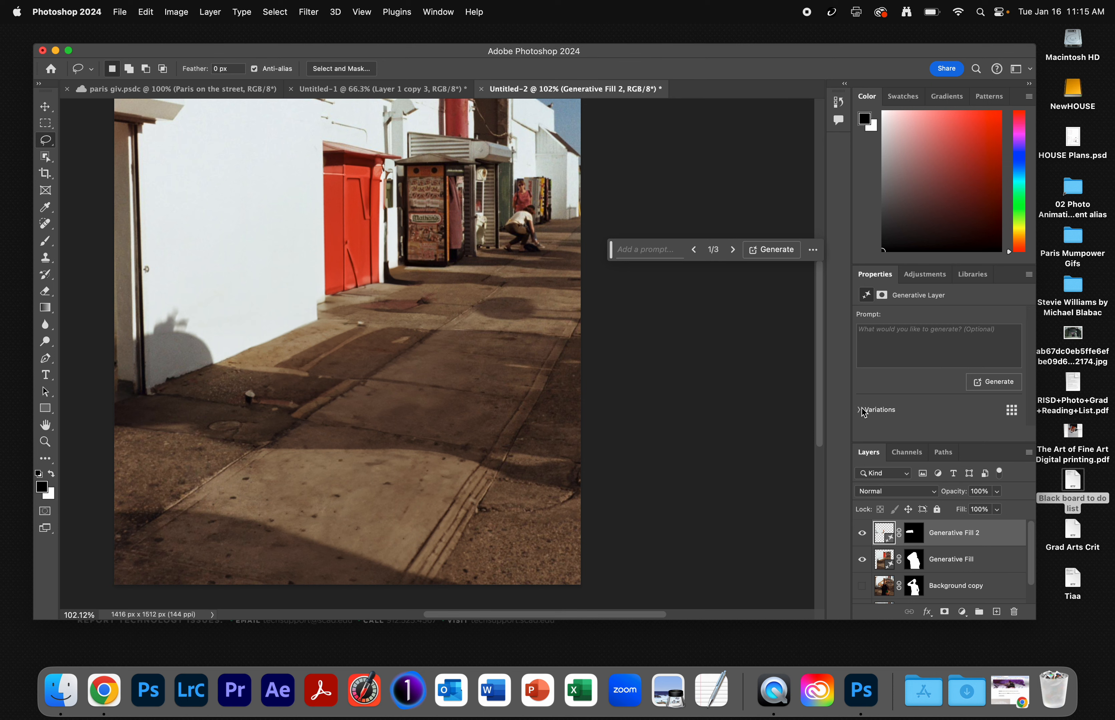
Step: Compare the generated variations for the cleaned wall as small thumbnails and keep the third one
left_click(1011, 411)
left_click_drag(1031, 374, 1034, 424)
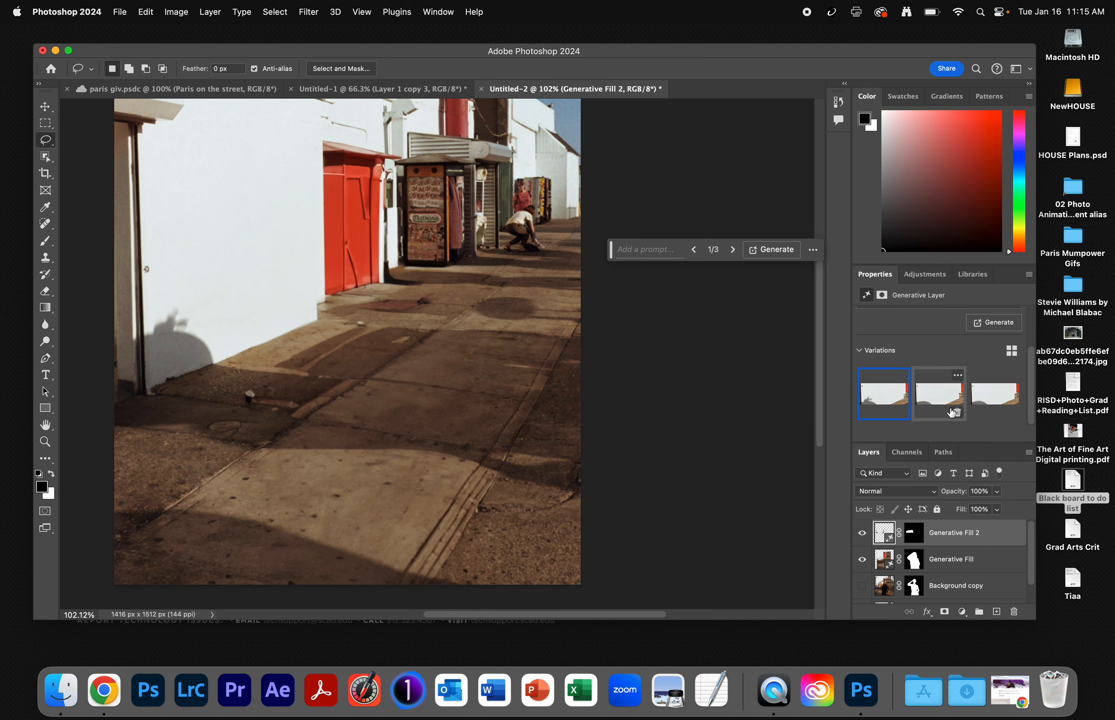
left_click(938, 404)
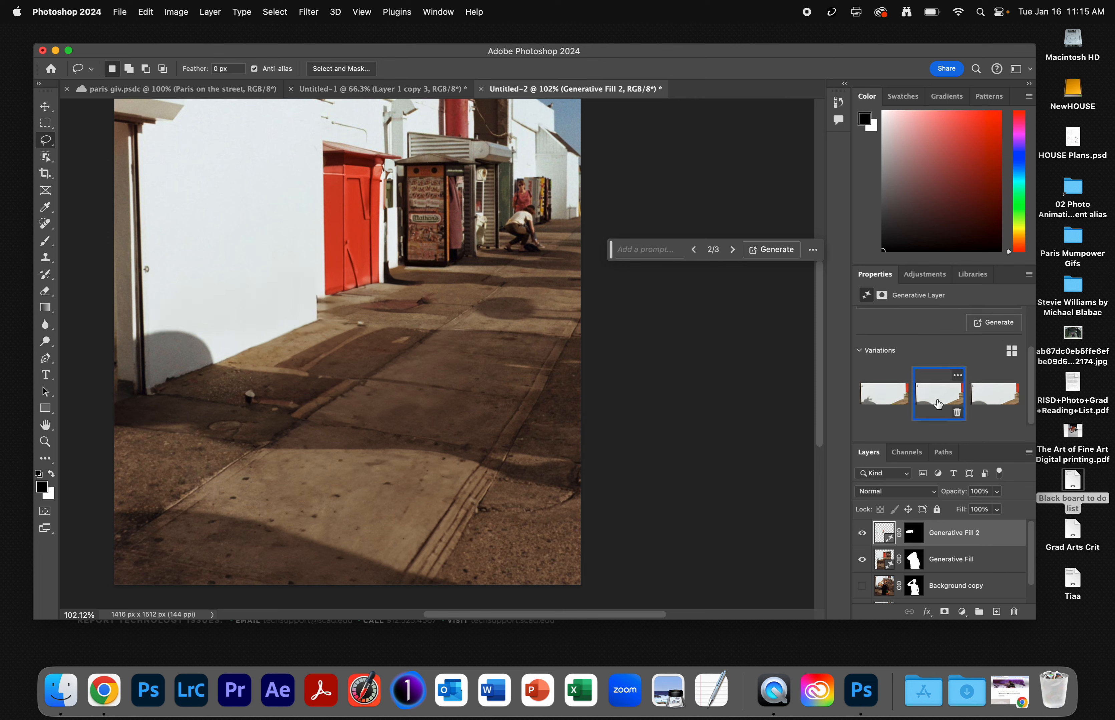
left_click(994, 399)
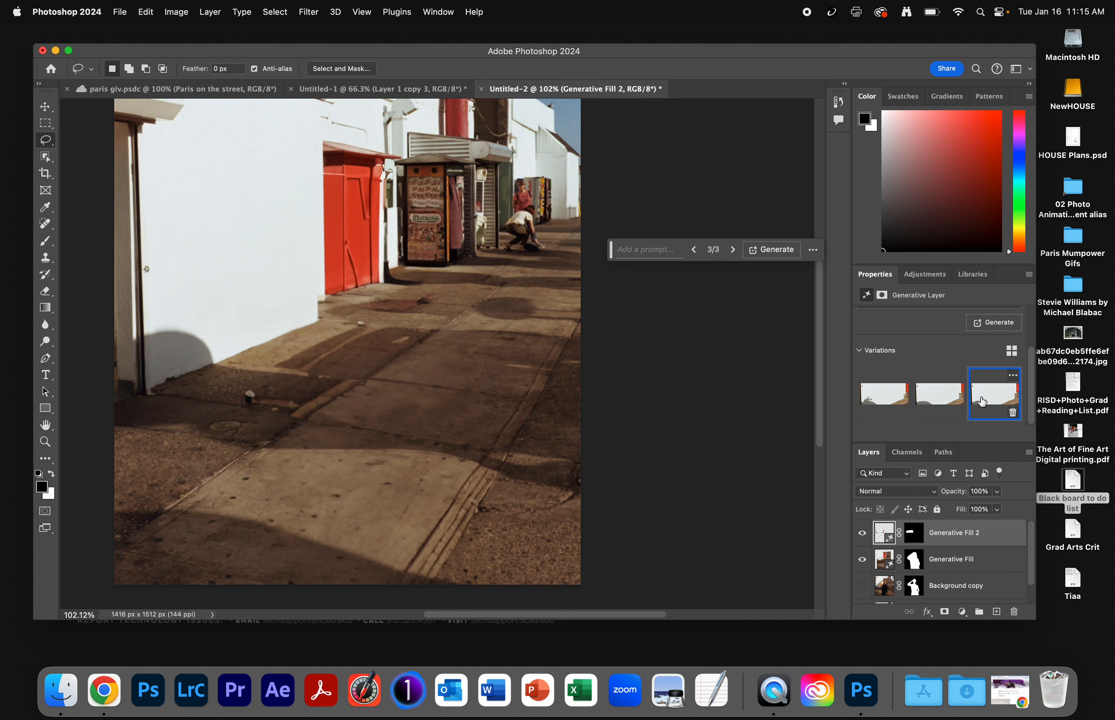
left_click(936, 404)
left_click(993, 402)
scroll(943, 560, "down", 1)
scroll(942, 560, "down", 1)
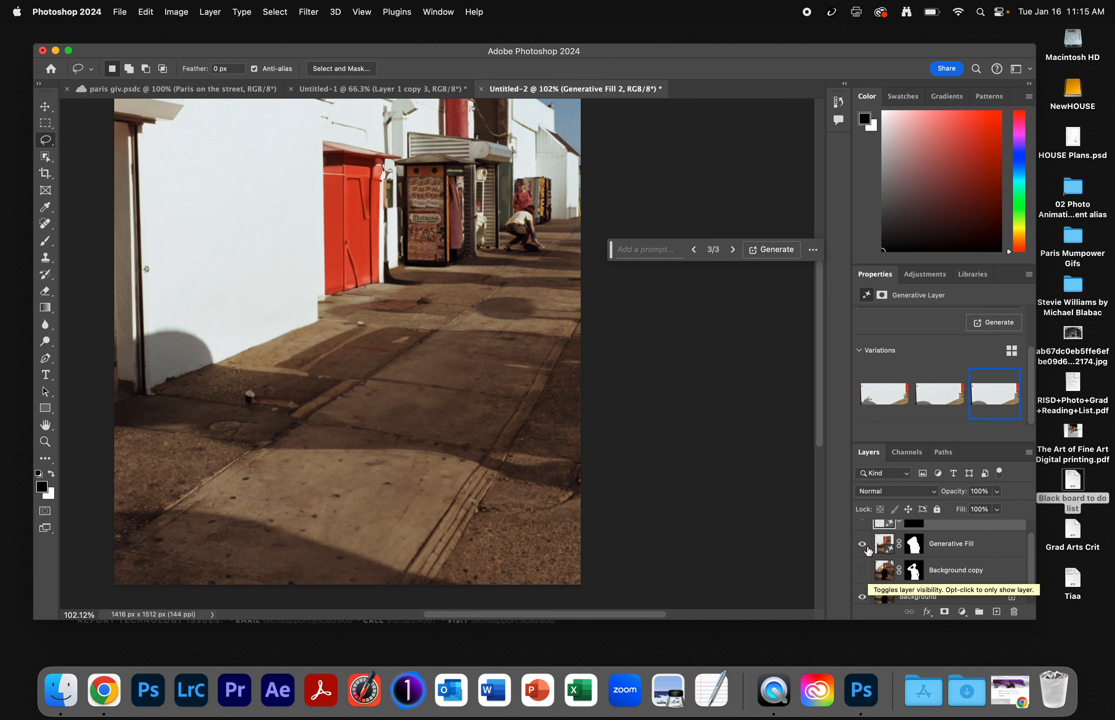
scroll(949, 544, "up", 2)
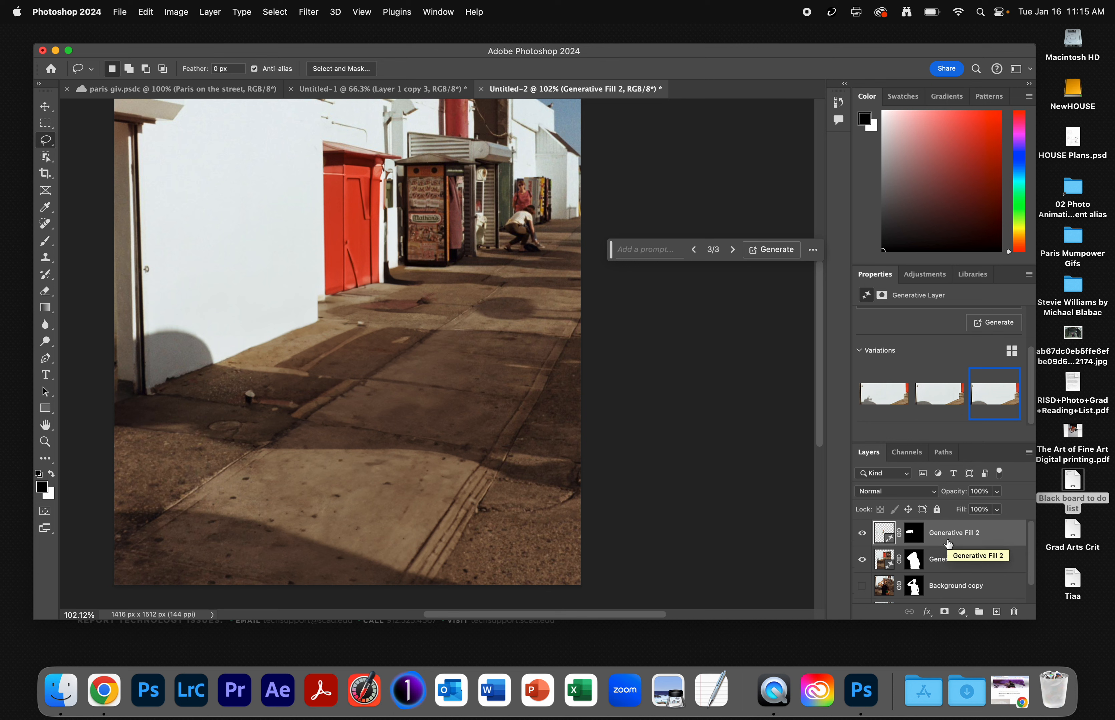
Step: Lasso the crouching person near the distant kiosks and run Generative Fill on the selection without a prompt
scroll(949, 545, "down", 3)
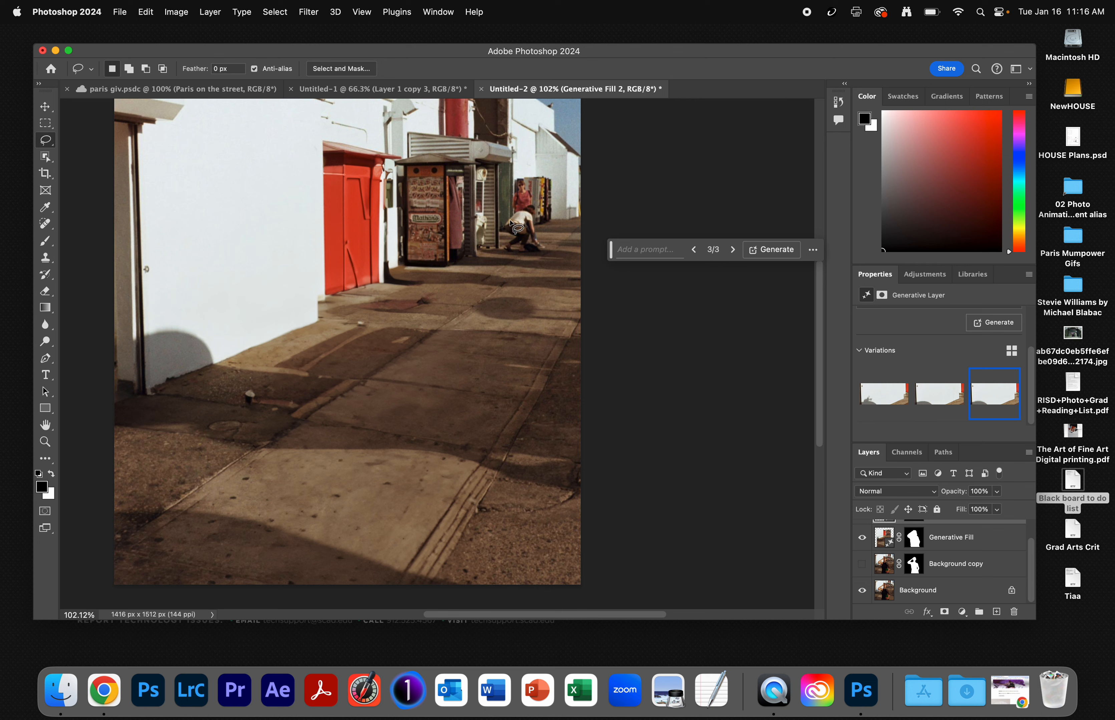
mouse_move(506, 213)
left_mouse_down()
mouse_move(543, 210)
mouse_move(556, 253)
mouse_move(532, 264)
mouse_move(498, 256)
mouse_move(507, 212)
left_mouse_up()
left_click(657, 250)
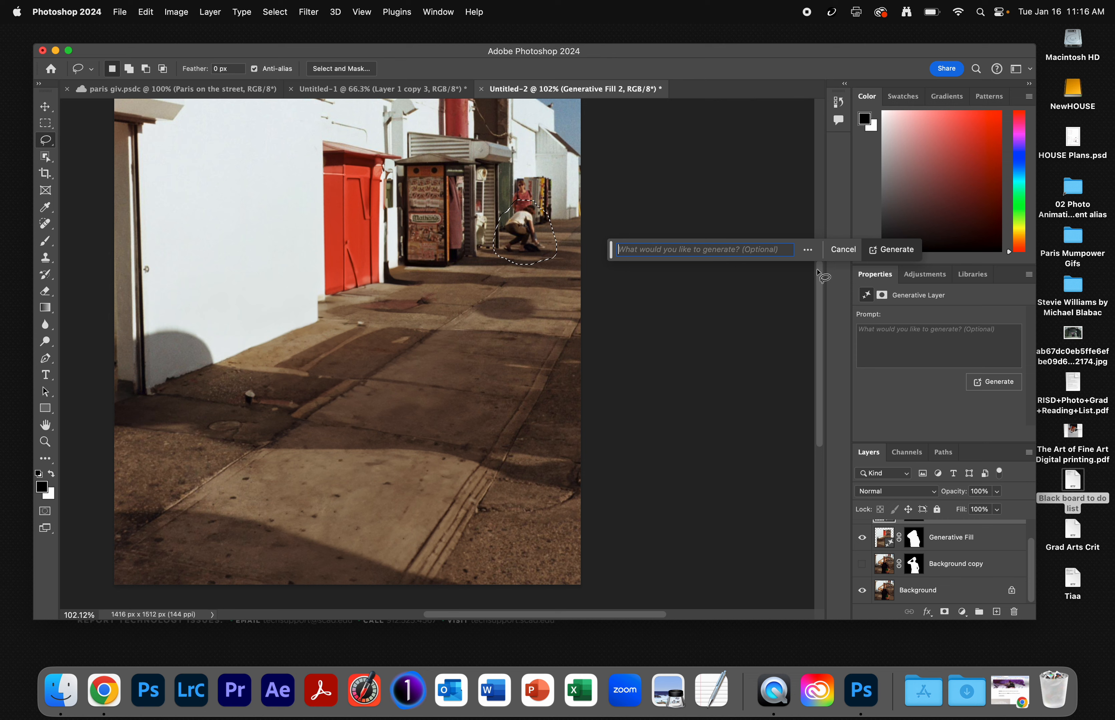
left_click(888, 251)
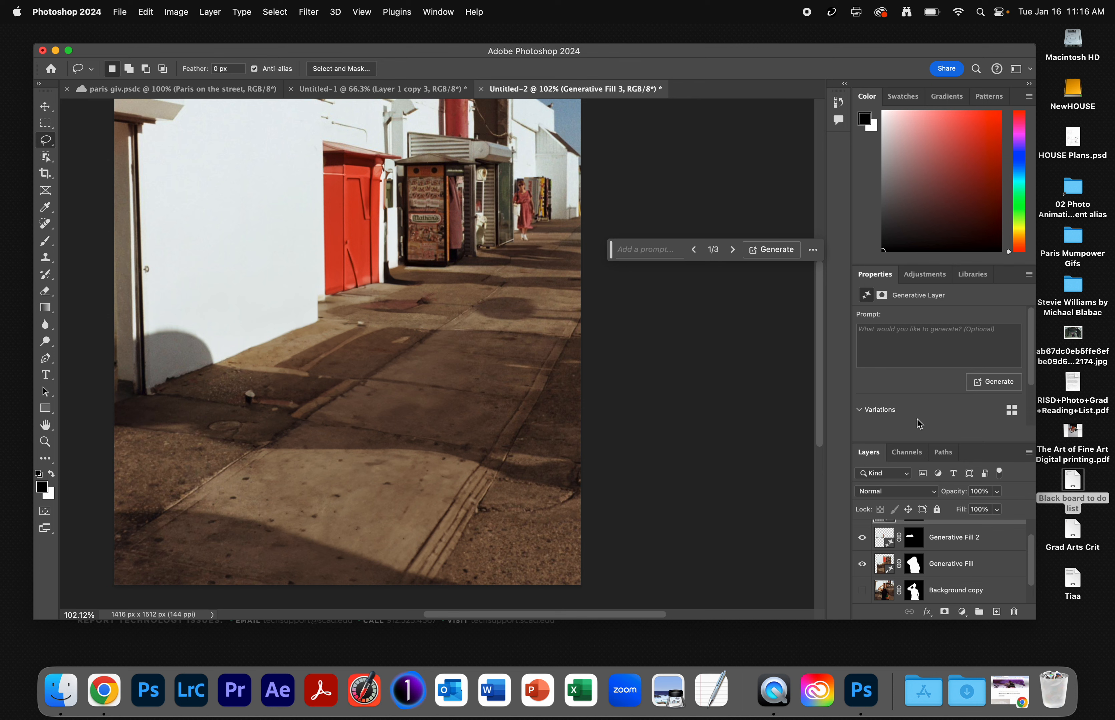
Step: Compare the variations generated for the distant figure as large thumbnails and keep the third one
left_click(1015, 415)
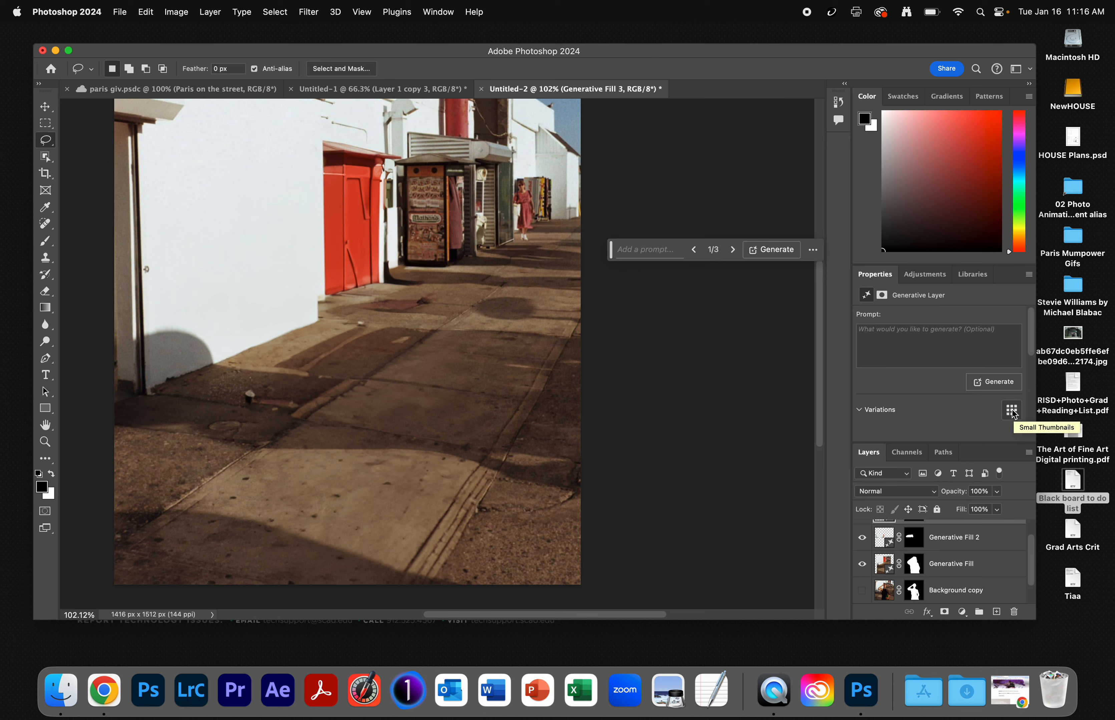
left_click_drag(1033, 352, 1037, 394)
left_click(983, 370)
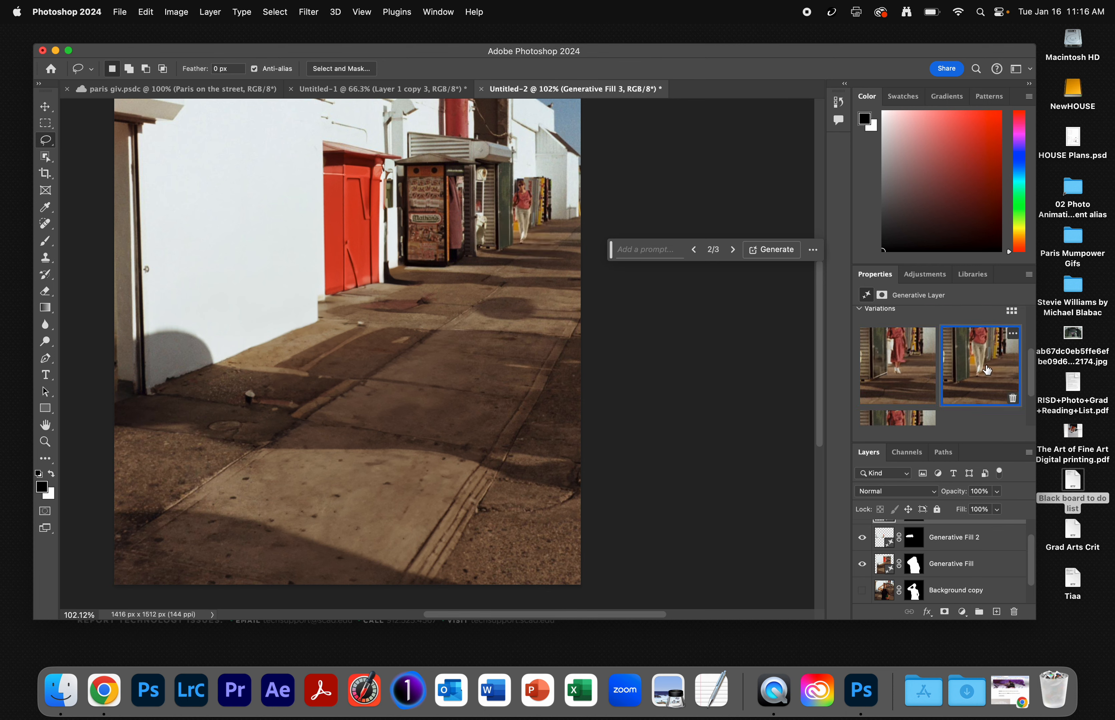
left_click(909, 421)
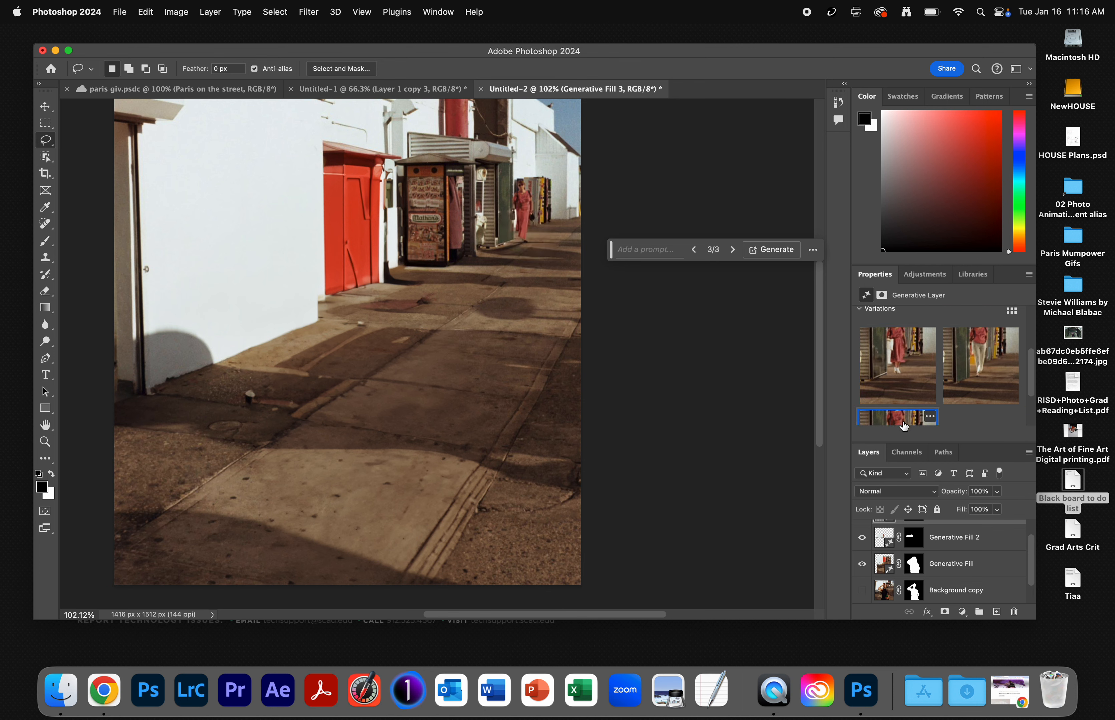
scroll(929, 397, "down", 2)
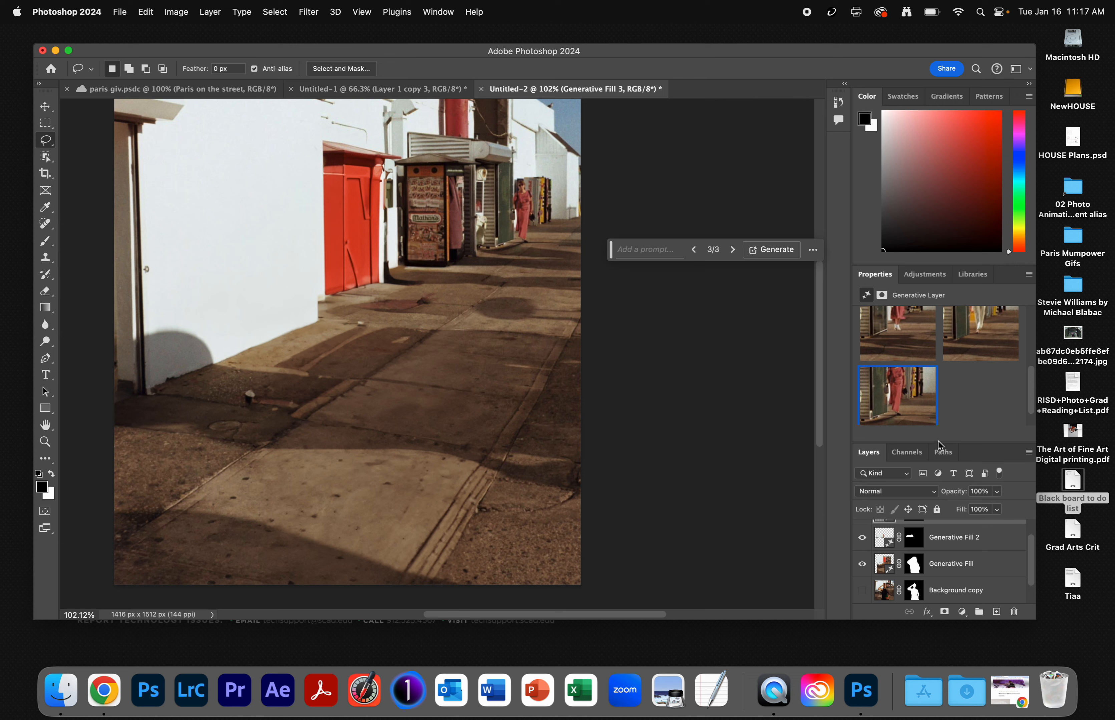
Step: Enlarge the layer list, move the Background copy layer above the Generative Fill layers and make it visible
left_click_drag(938, 442, 938, 333)
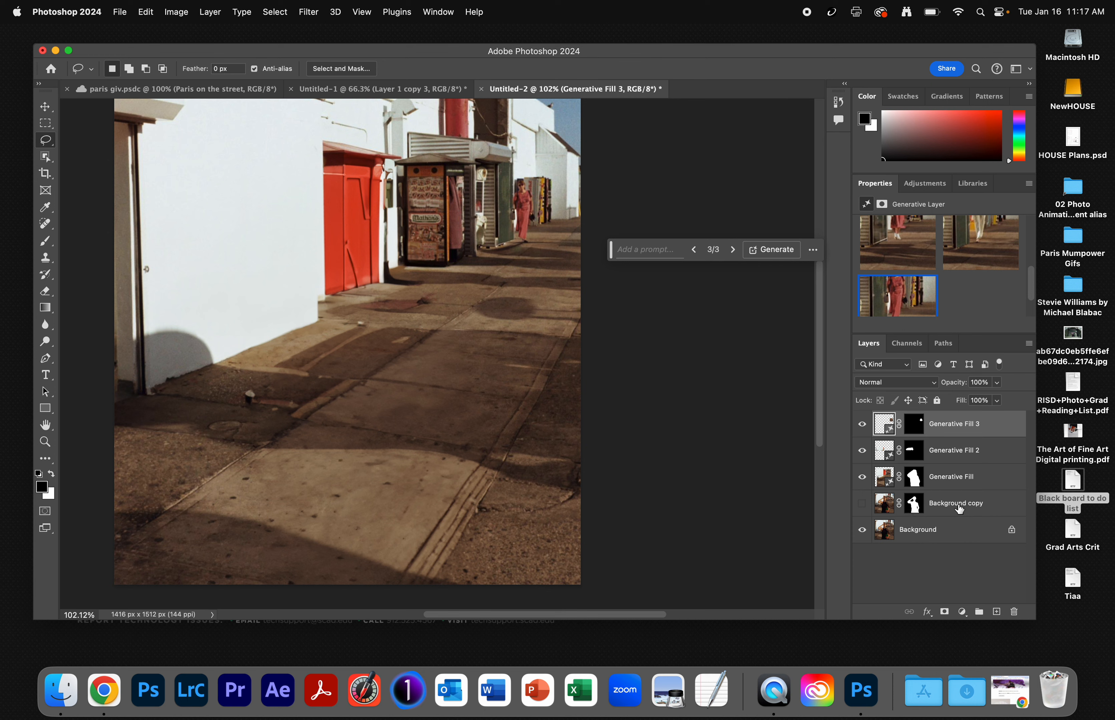
left_click_drag(959, 510, 951, 422)
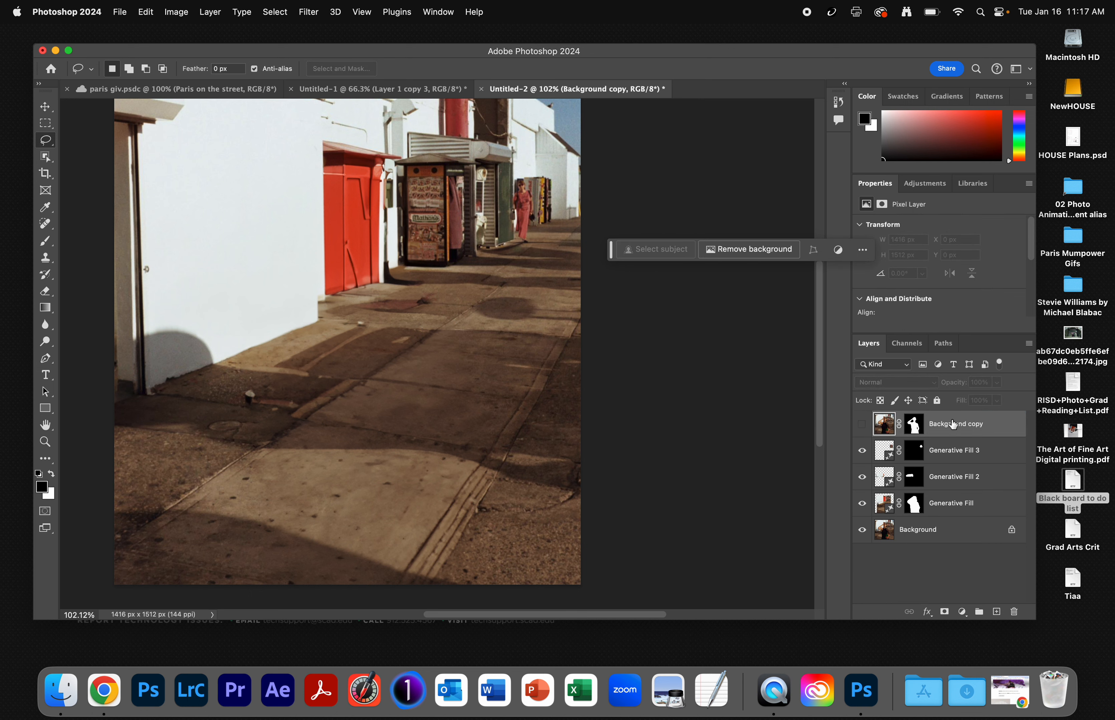
left_click(862, 425)
Step: Toggle the Background copy layer's visibility repeatedly to compare the scene with and without the woman, leaving it shown
left_click(862, 426)
left_click(862, 426)
left_click(862, 426)
left_click(862, 426)
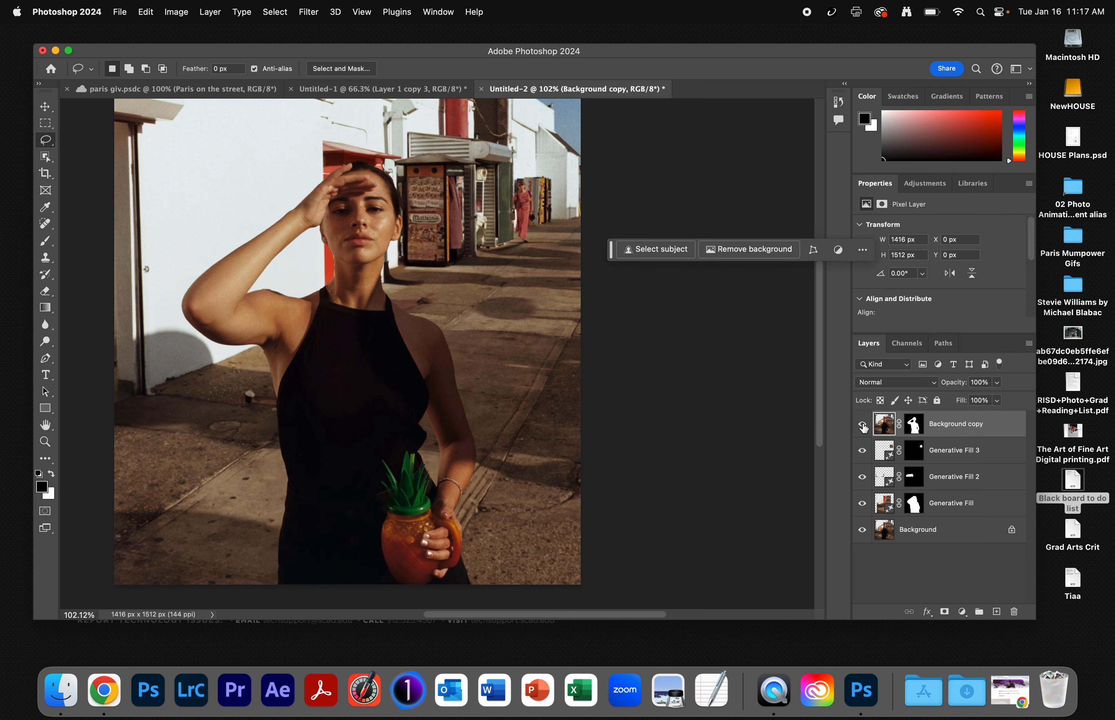
left_click(862, 426)
left_click(862, 426)
left_click(862, 426)
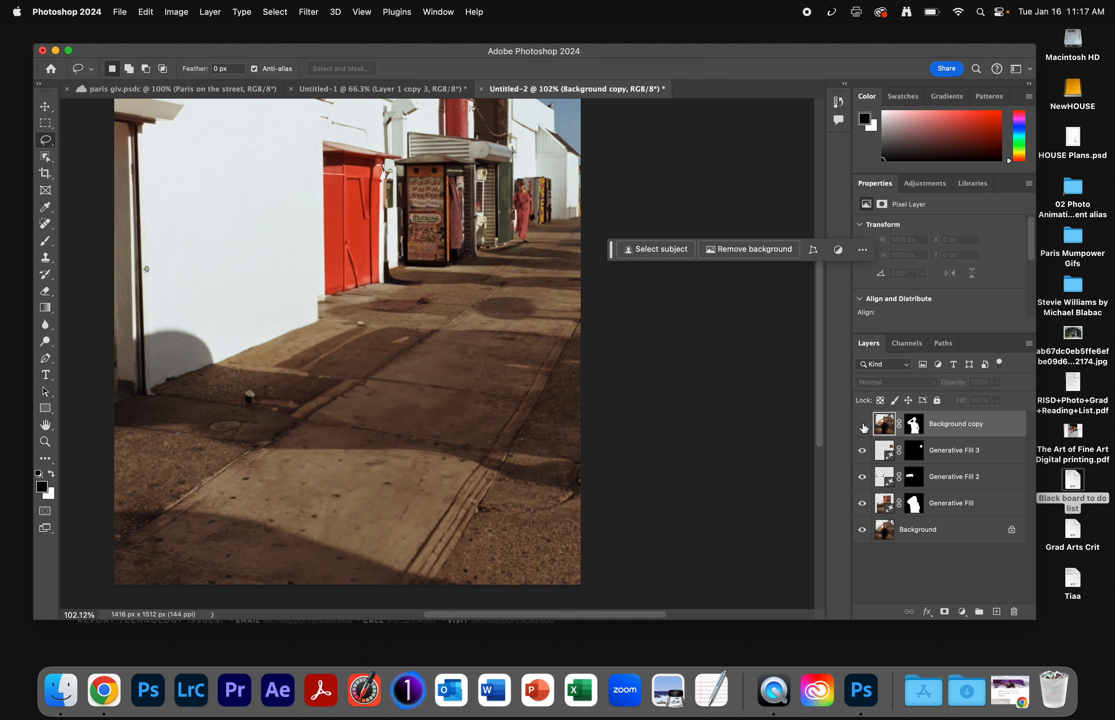
left_click(862, 426)
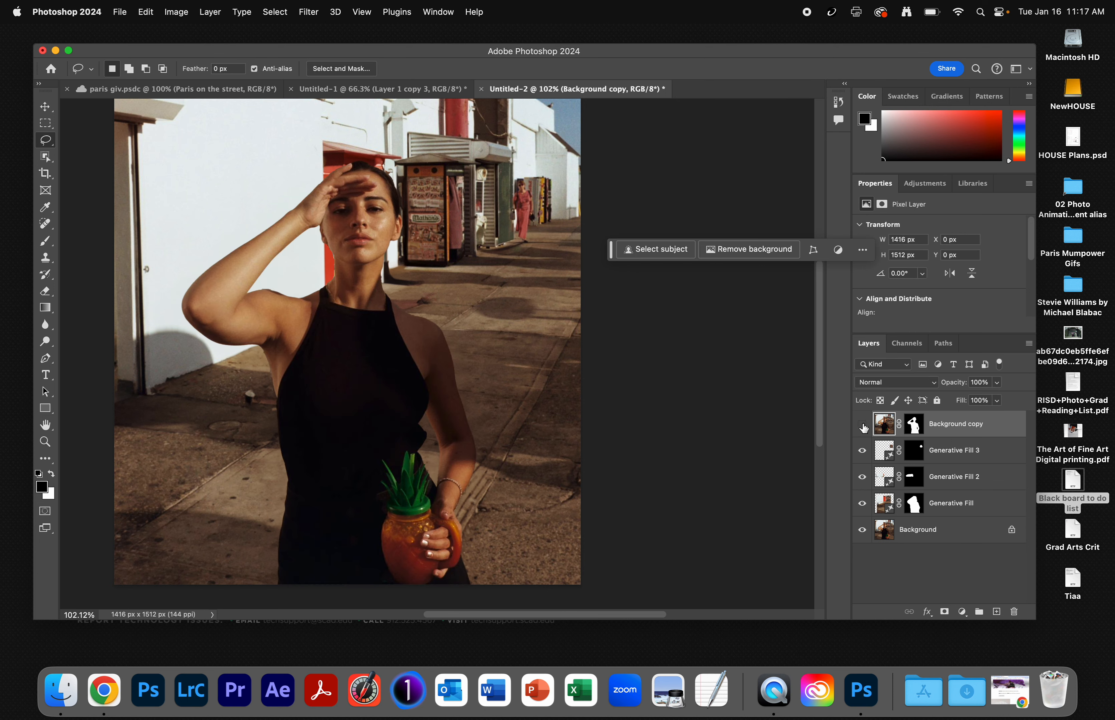
left_click(862, 426)
left_click(862, 425)
Step: Hide the Background copy layer and merge the three Generative Fill layers with the Background layer
left_click(943, 457)
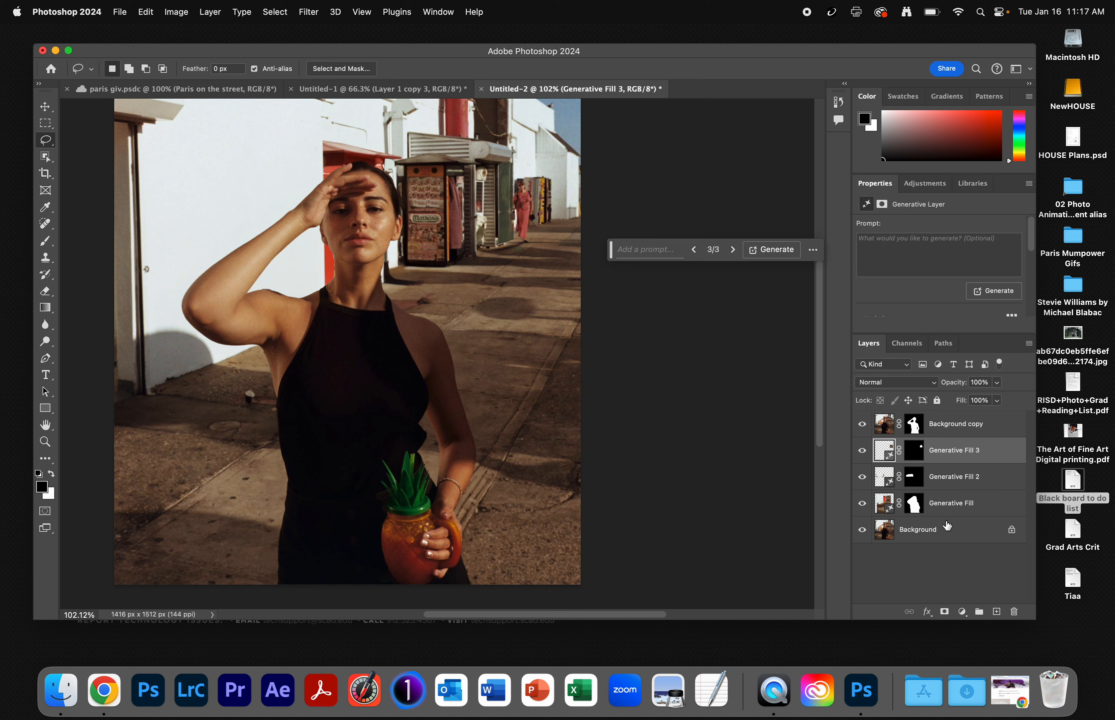
left_click(947, 535, "shift")
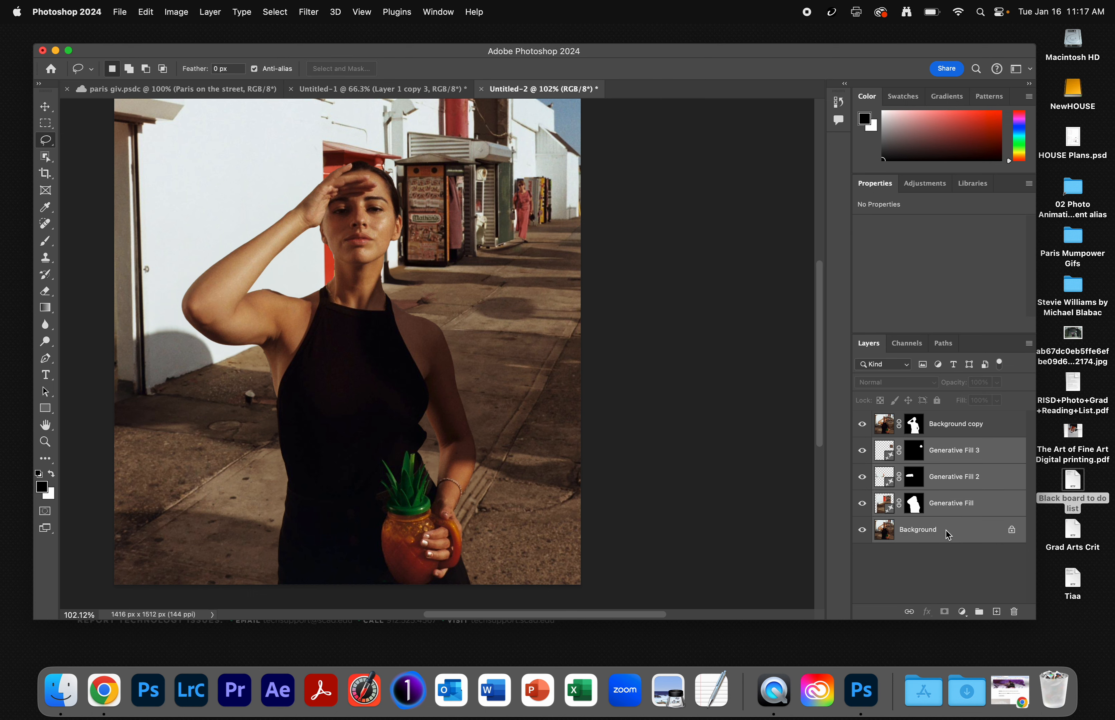
left_click(863, 425)
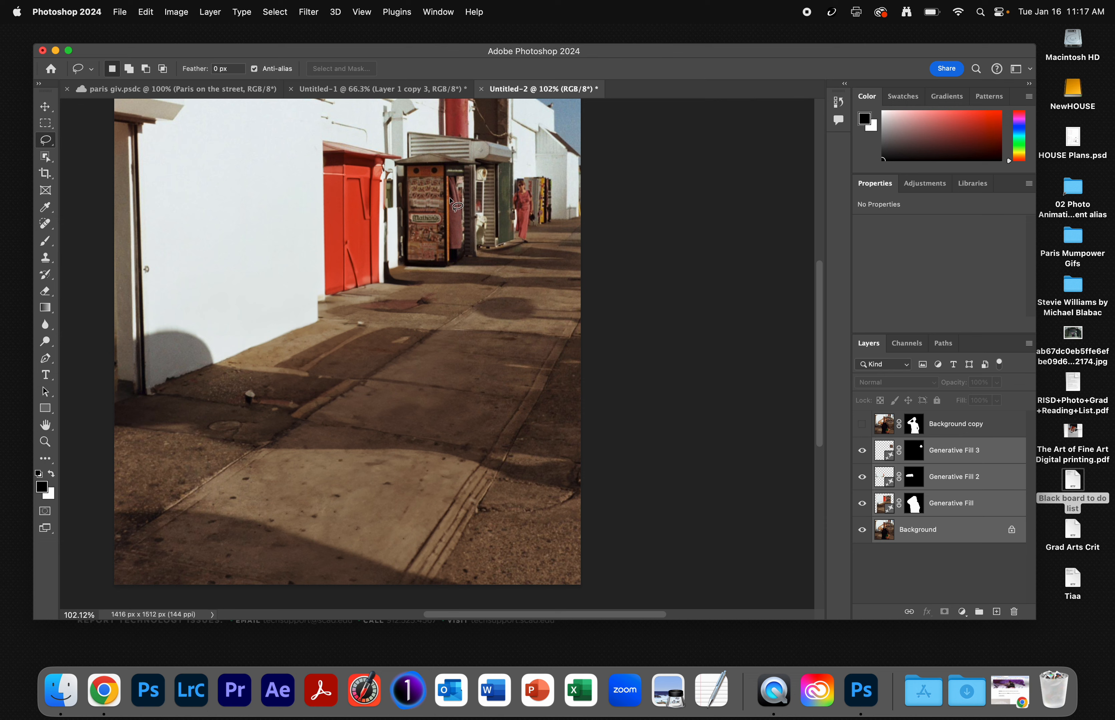
left_click(209, 18)
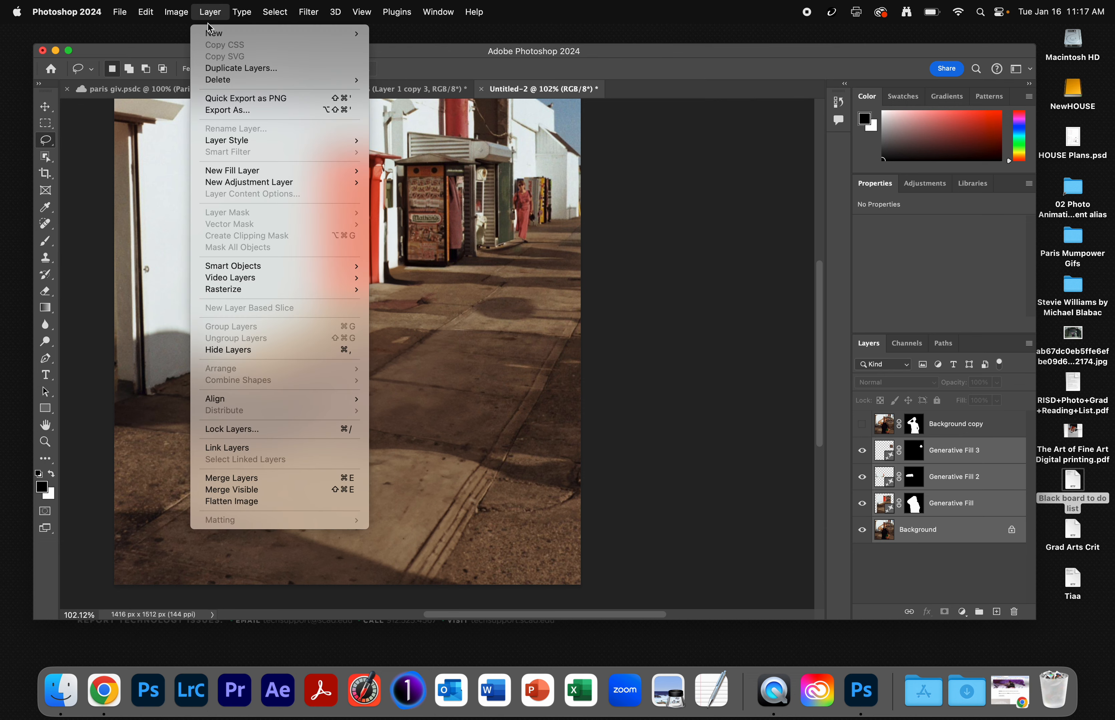
mouse_move(210, 34)
key("super+e")
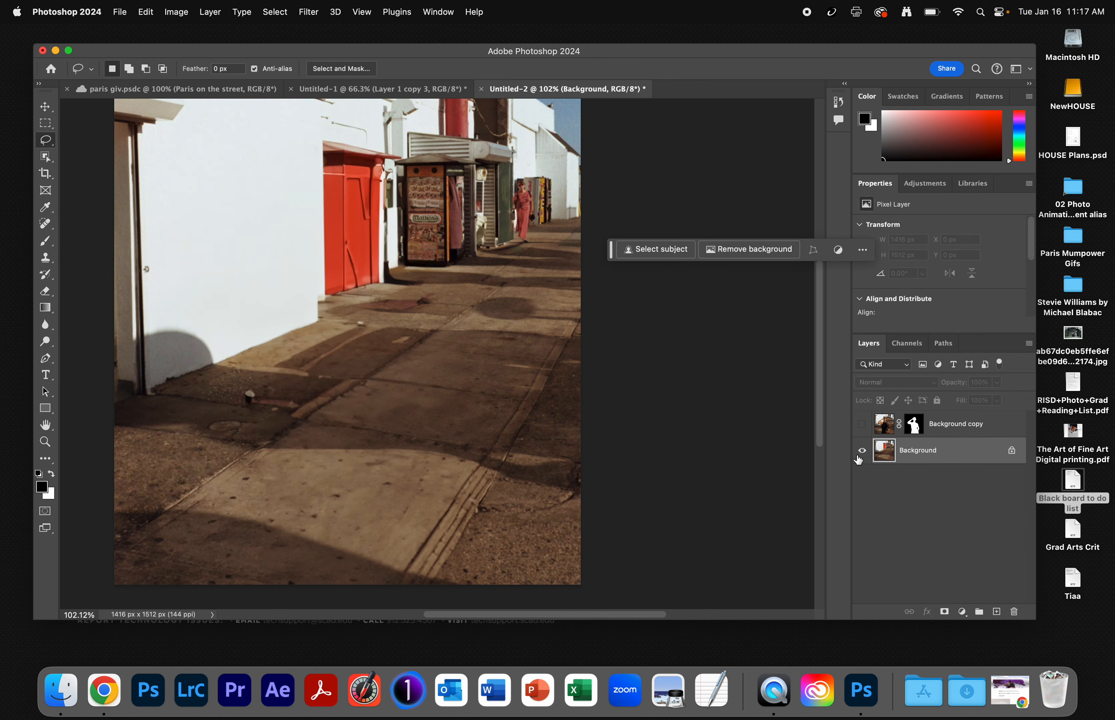
Step: Show the Background copy layer again, toggling its visibility to check the woman against the merged background
left_click(862, 425)
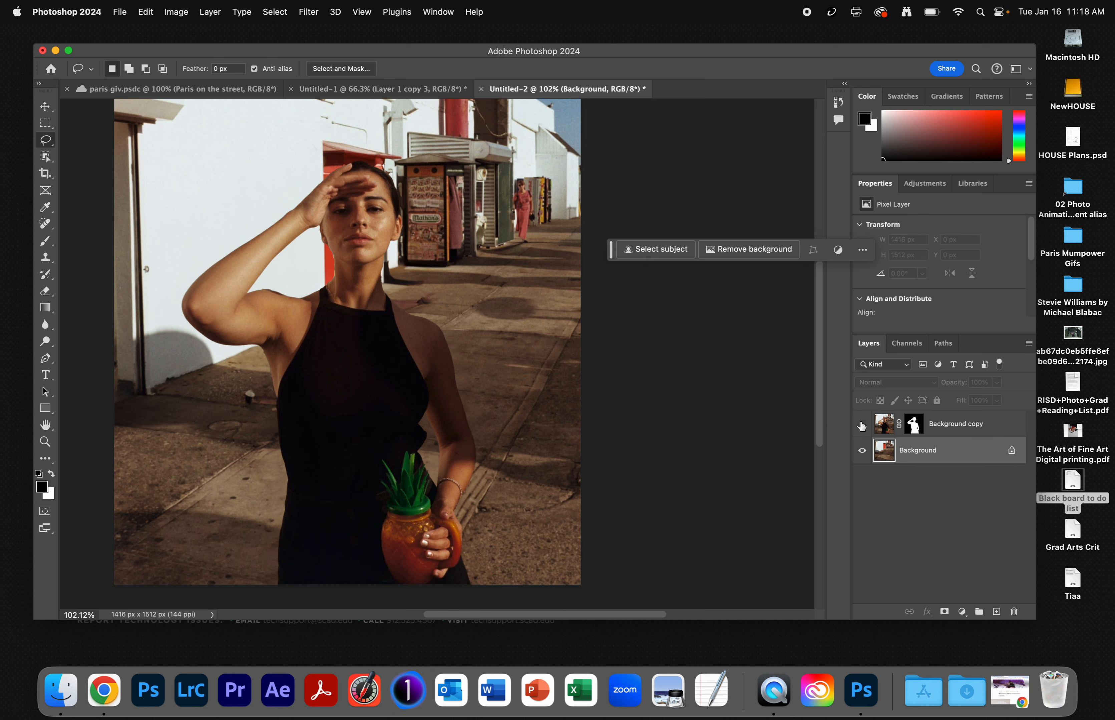
left_click(862, 425)
left_click(862, 425)
left_click(862, 425)
left_click(861, 425)
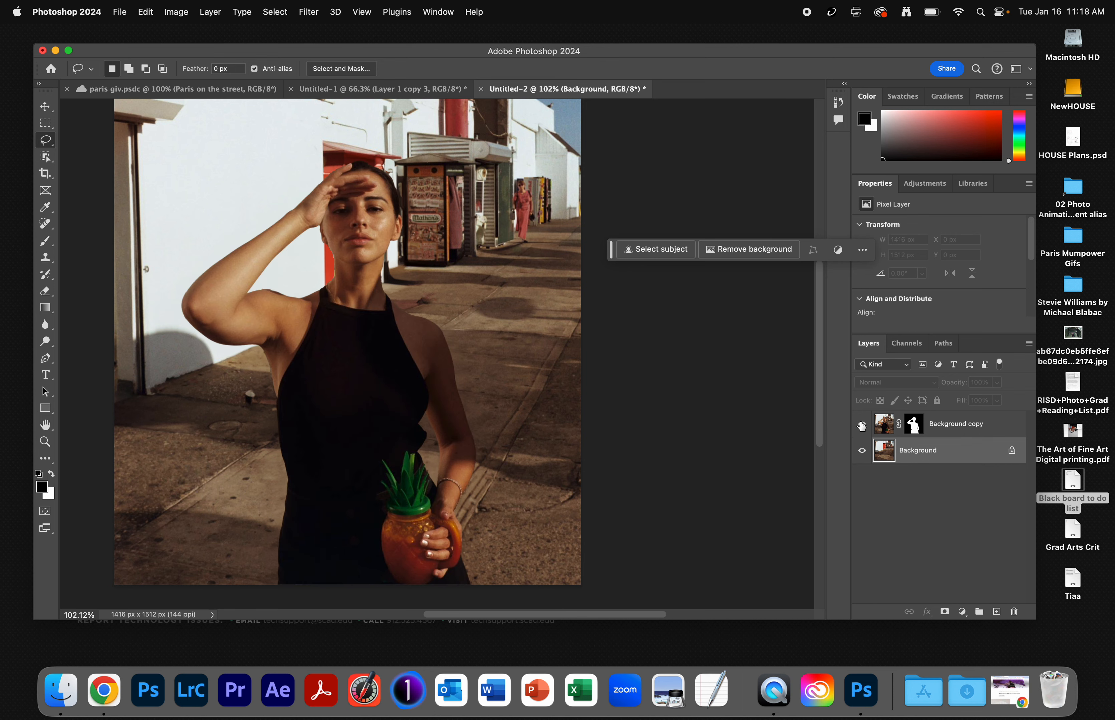